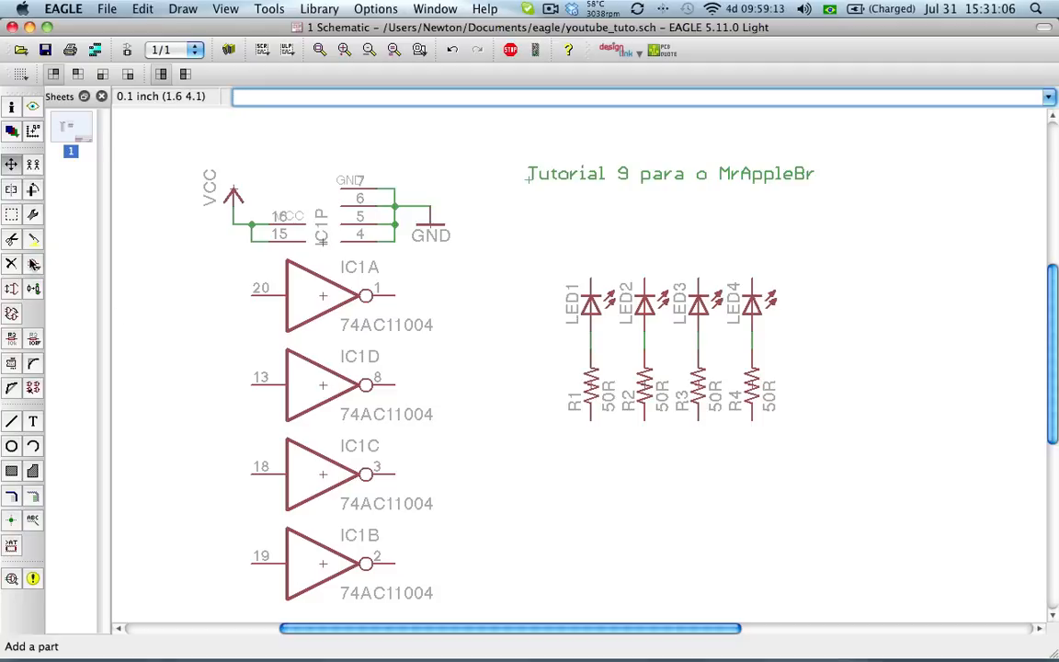
pyautogui.click(33, 238)
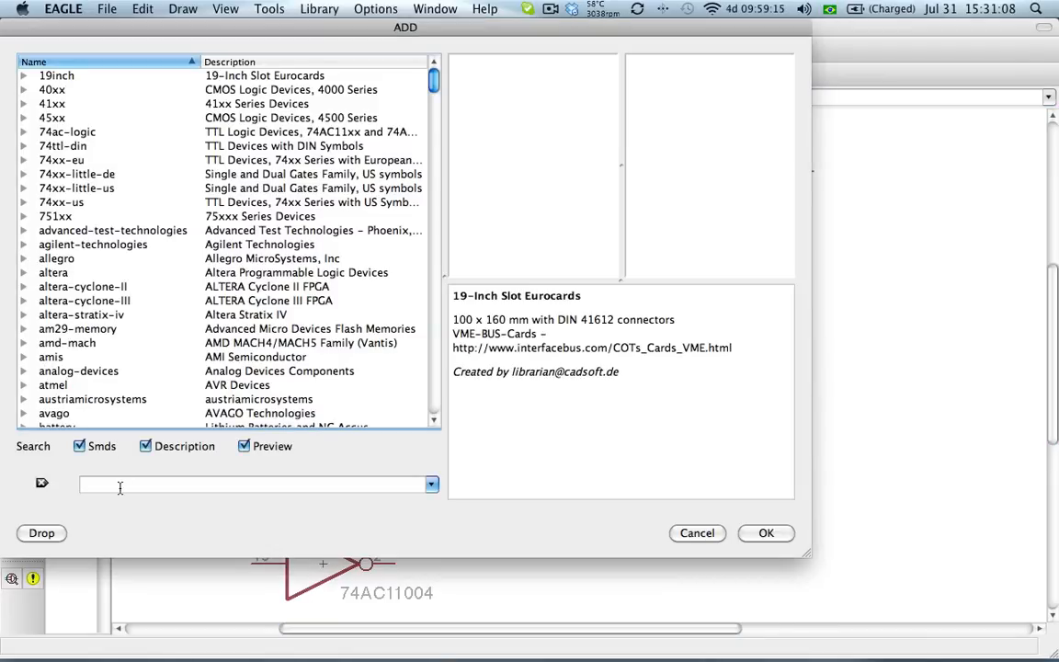
pyautogui.click(119, 485)
pyautogui.write('led3mm')
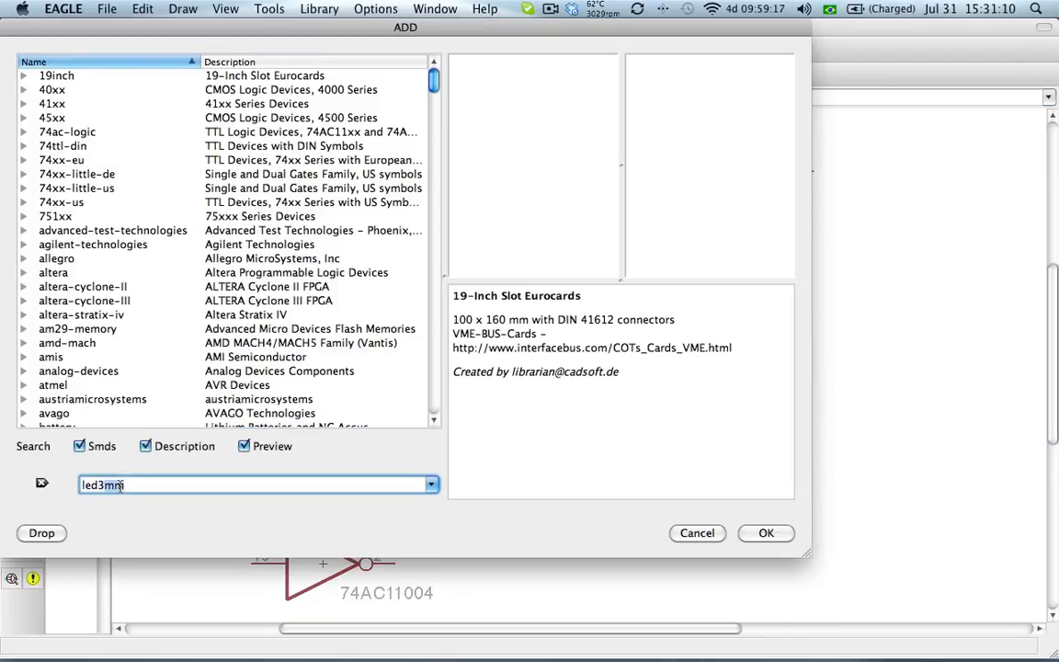
pyautogui.press('Return')
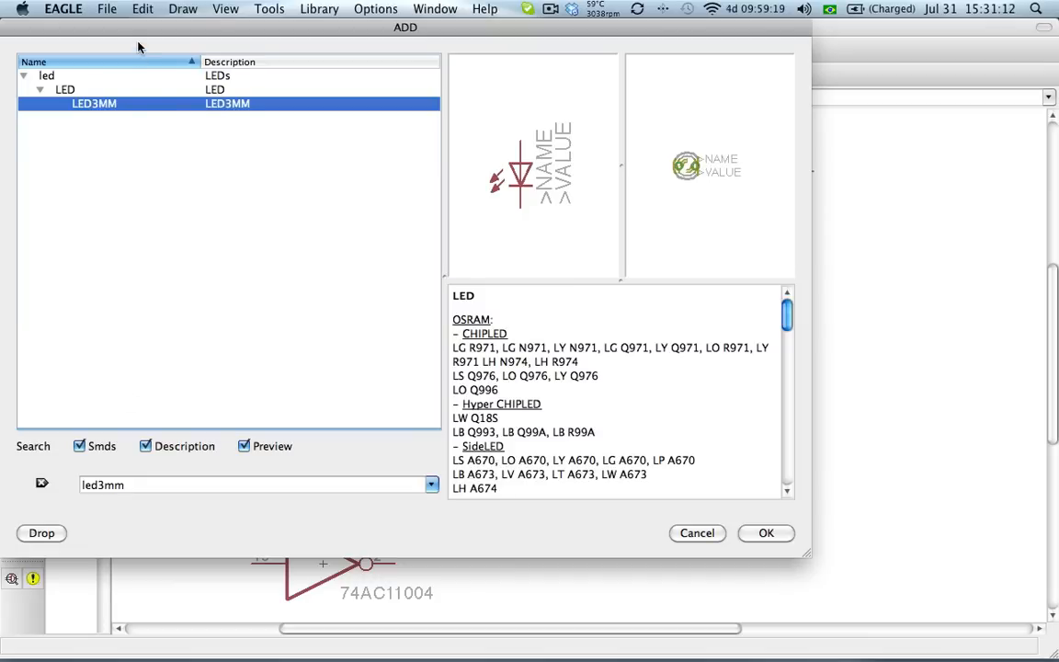
pyautogui.doubleClick(120, 104)
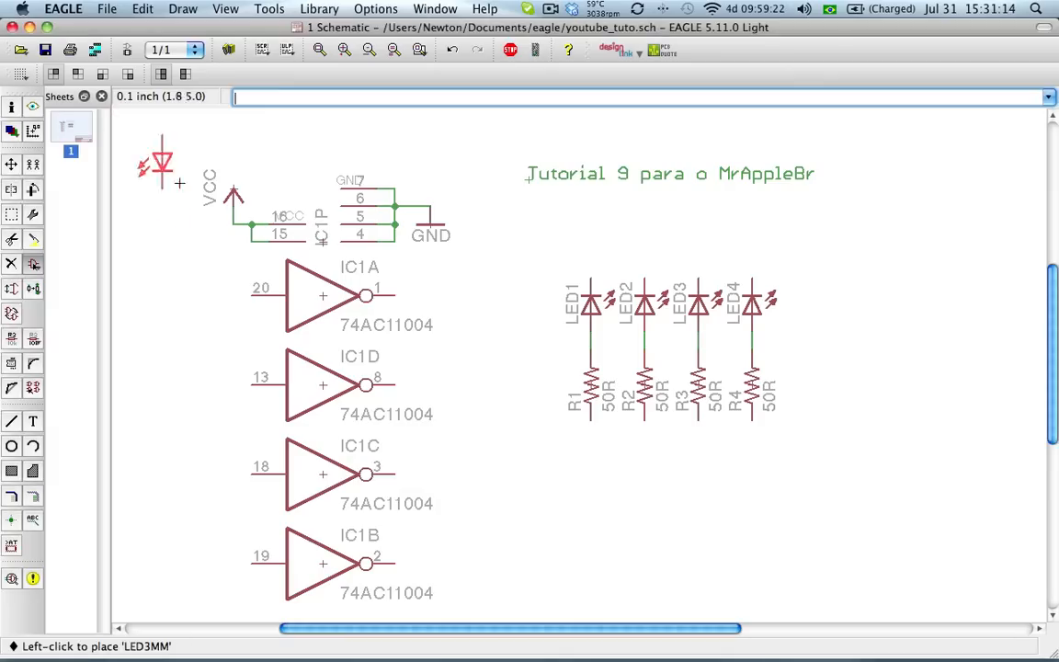
pyautogui.press('Escape')
pyautogui.press('Escape')
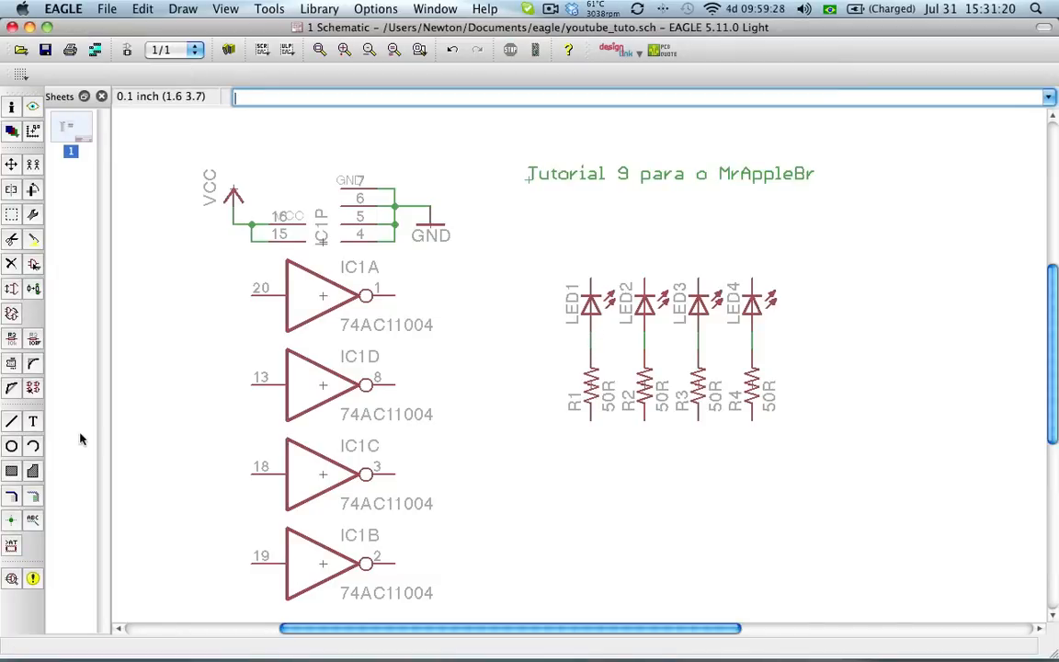
# - Draw a net running above the LEDs that joins the upper pins of LED1, LED2, LED3 and LED4
pyautogui.click(33, 496)
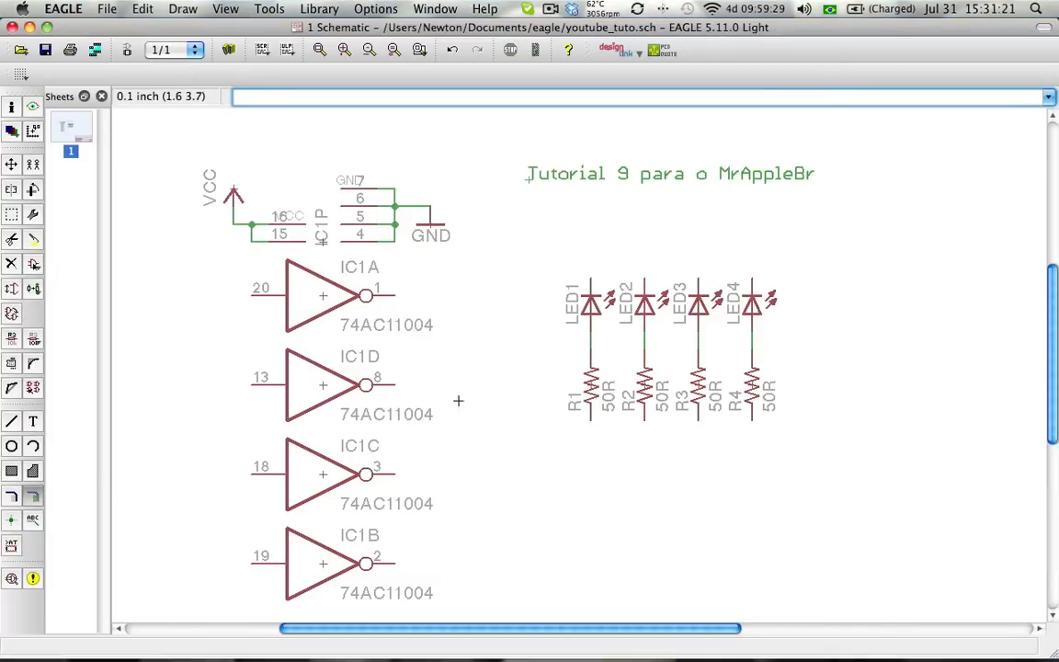
pyautogui.click(589, 276)
pyautogui.click(661, 261)
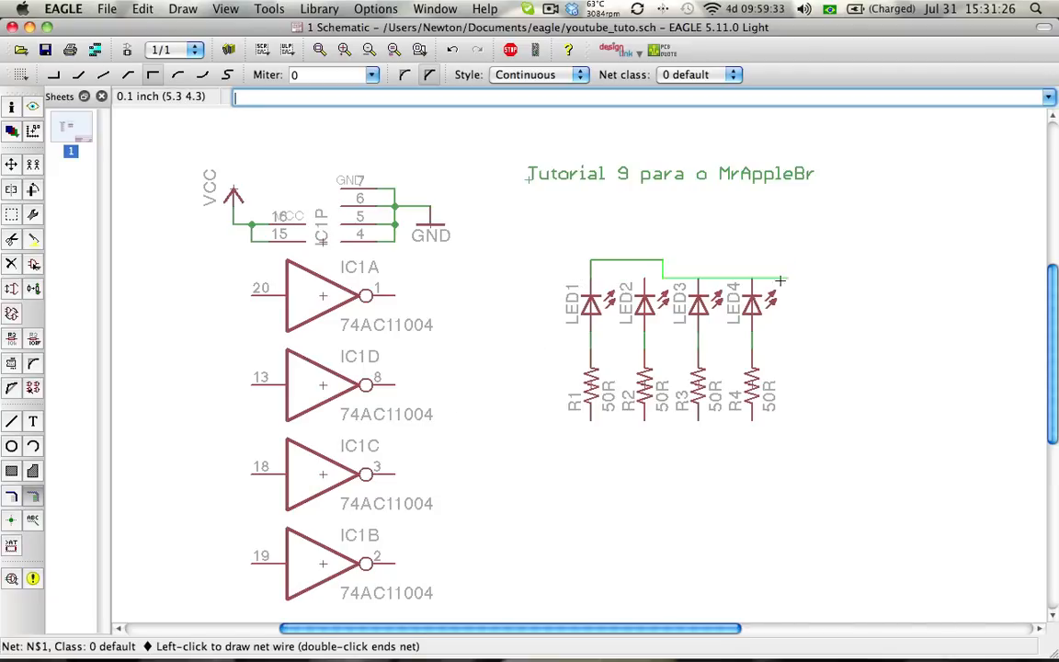
pyautogui.rightClick(761, 279)
pyautogui.click(749, 275)
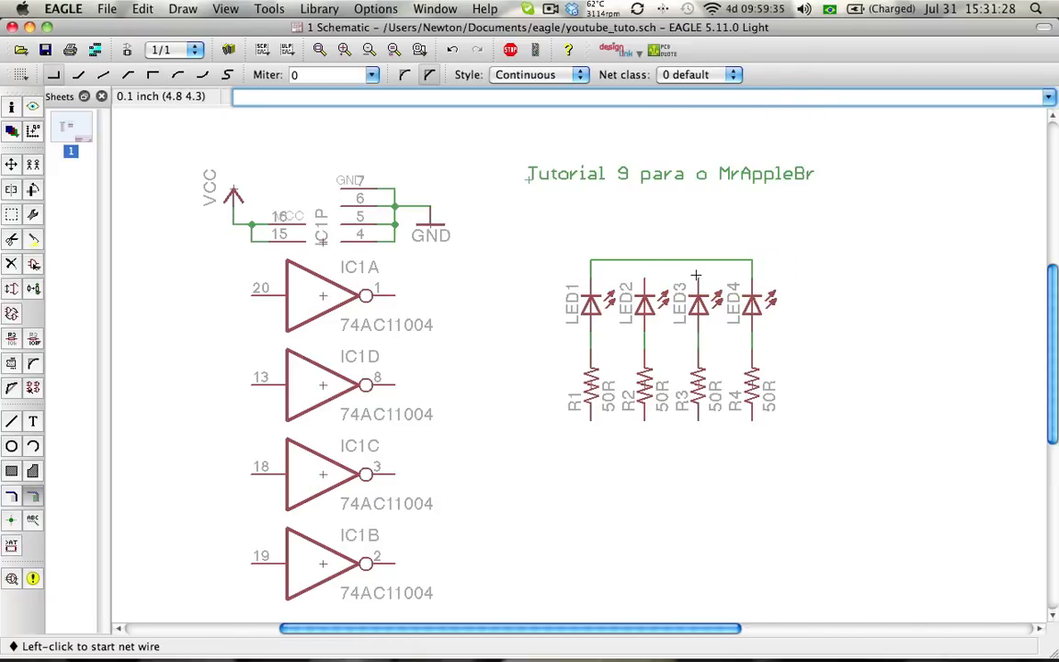
pyautogui.click(697, 275)
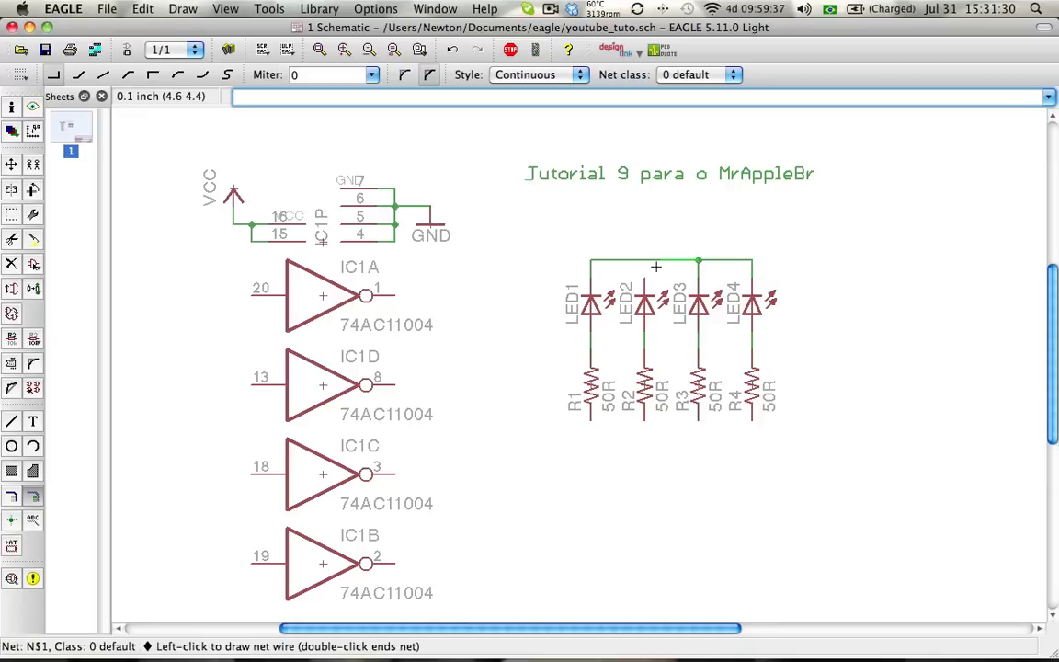
pyautogui.click(626, 258)
pyautogui.click(644, 260)
pyautogui.click(644, 275)
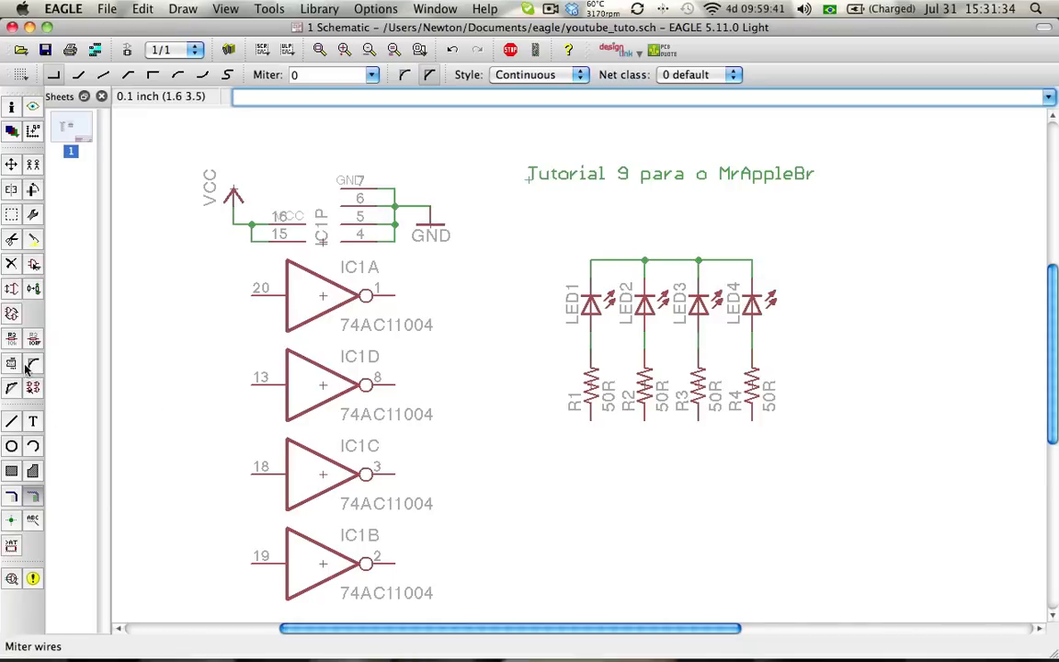
# - Rename the net above the LEDs to GND and connect it to the existing GND net
pyautogui.click(11, 339)
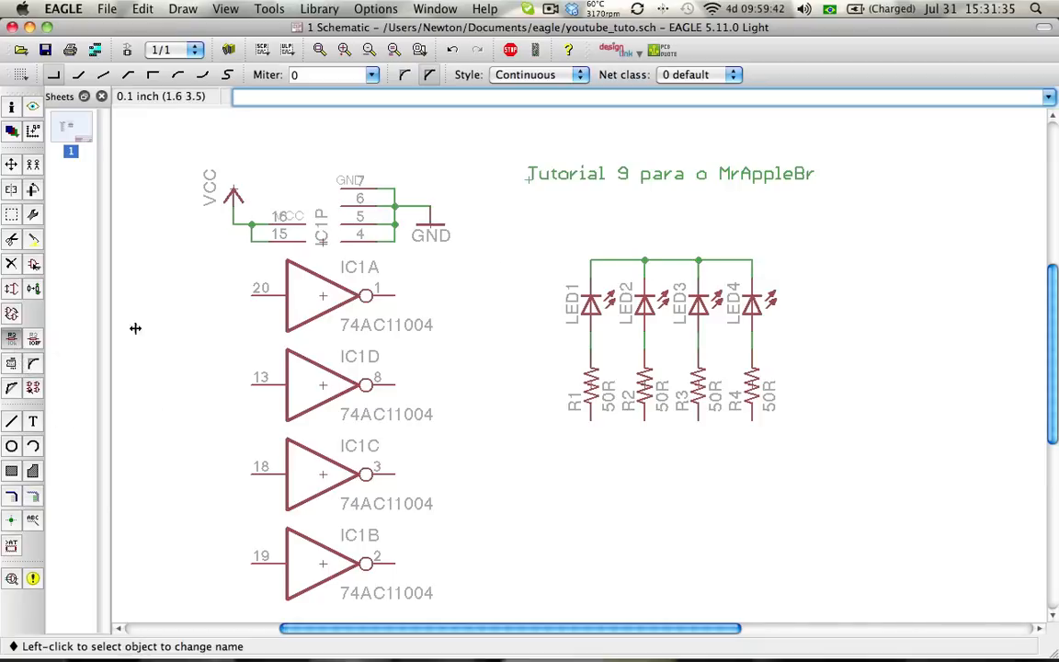
pyautogui.click(621, 263)
pyautogui.write('GND')
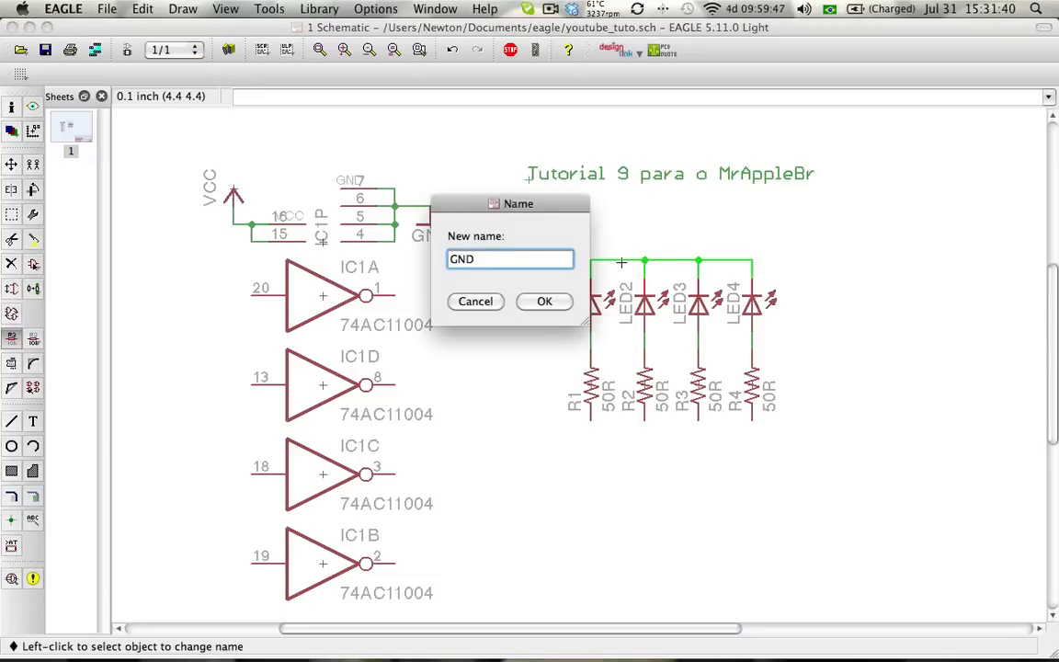
pyautogui.press('Return')
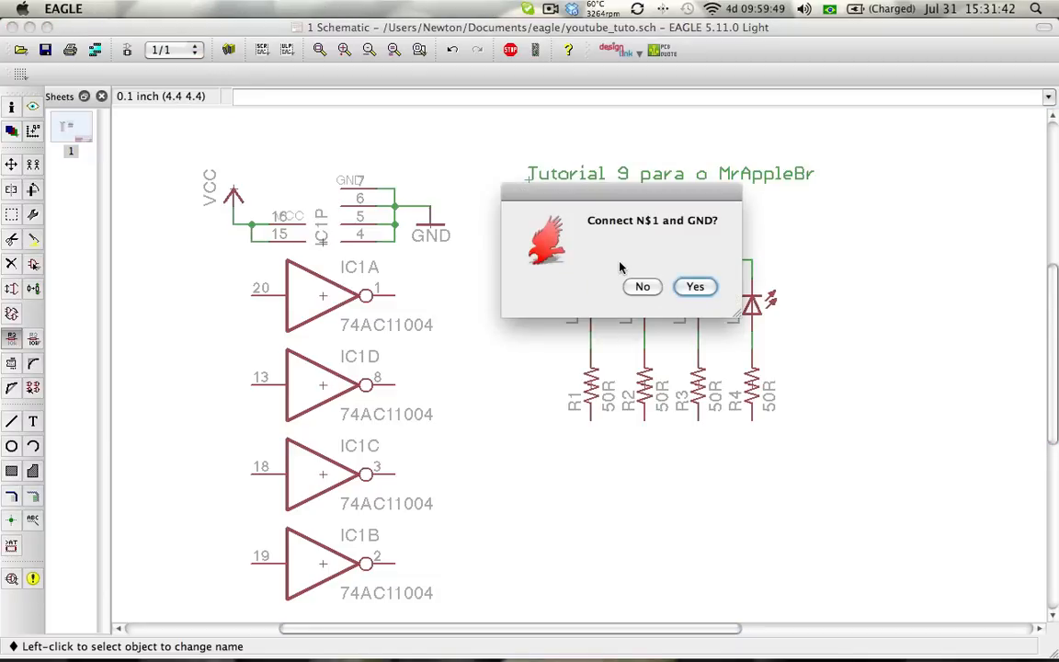
pyautogui.press('Return')
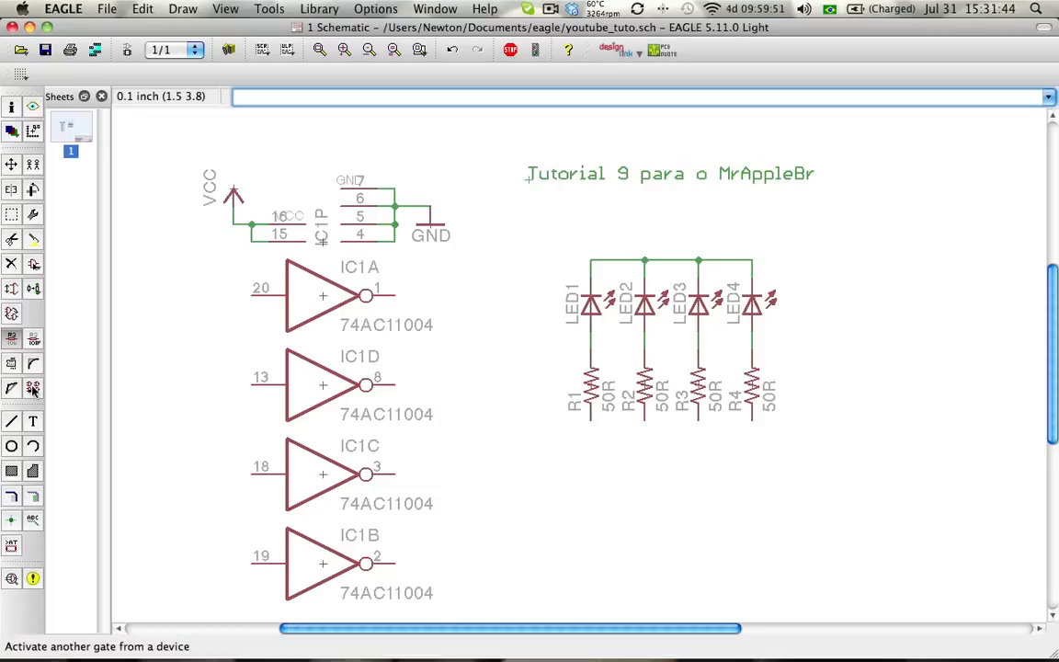
# - Start a label for the GND net at its corner above LED1, rotated to read vertically
pyautogui.click(33, 519)
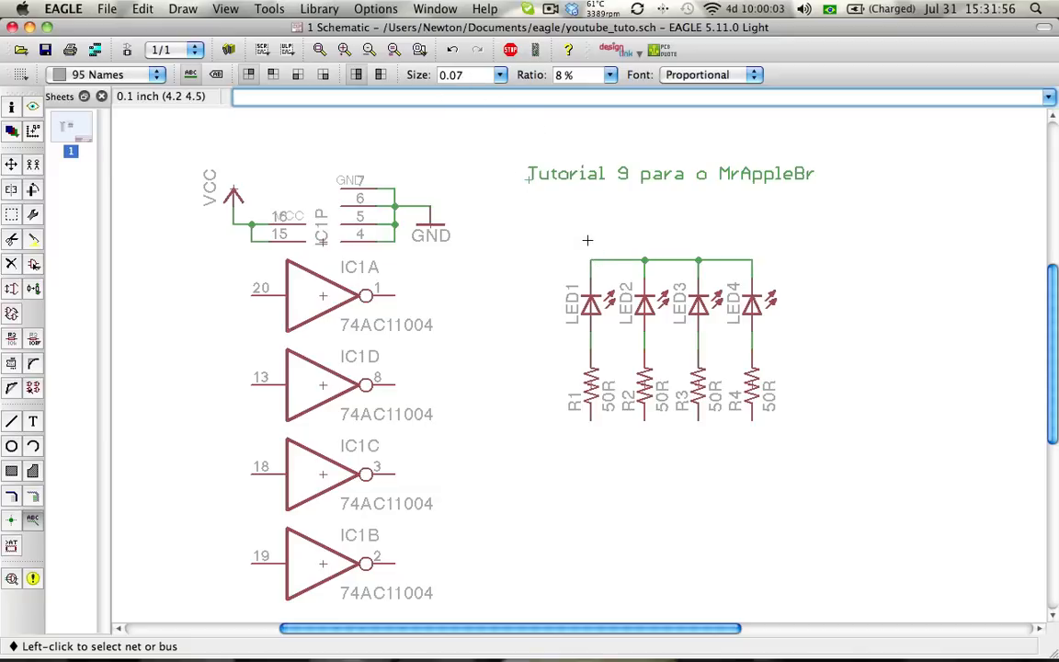
pyautogui.click(591, 261)
pyautogui.rightClick(587, 246)
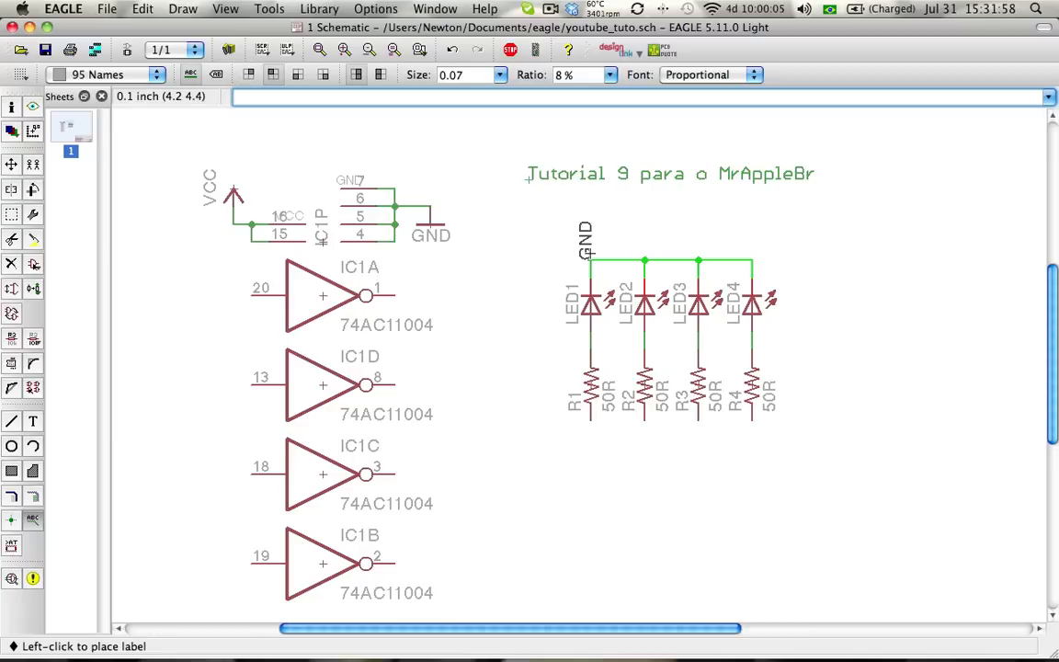
# - Try a 0.024 label text size, restore 0.07, and look through the ratio and font options, keeping 8 % and Proportional
pyautogui.scroll(5, 477, 79)
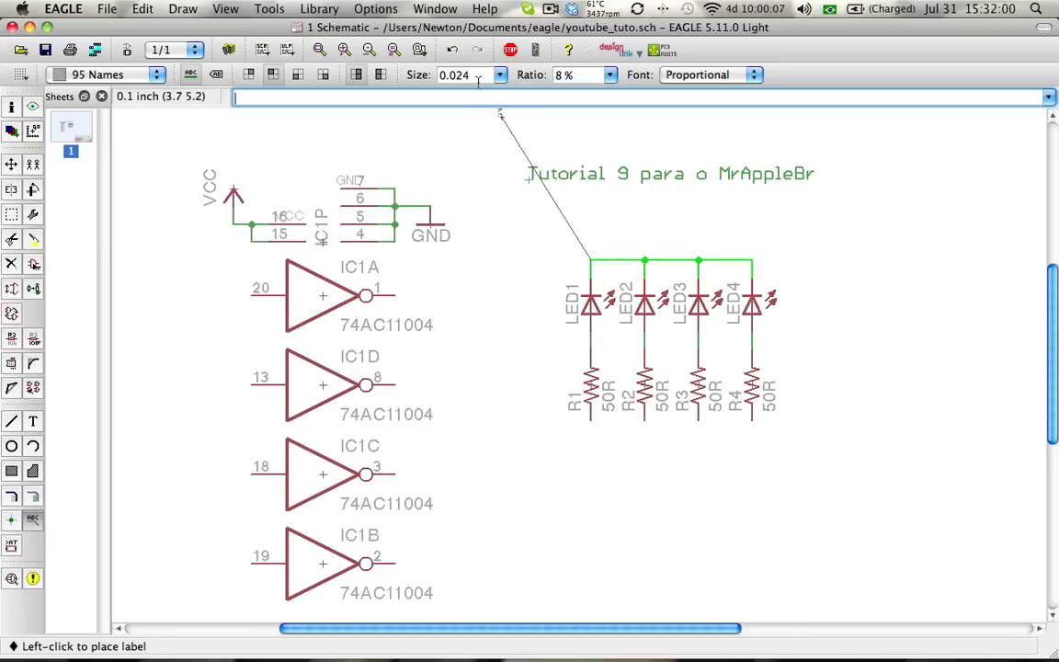
pyautogui.scroll(-4, 478, 79)
pyautogui.scroll(-2, 478, 79)
pyautogui.click(609, 75)
pyautogui.click(577, 215)
pyautogui.click(711, 79)
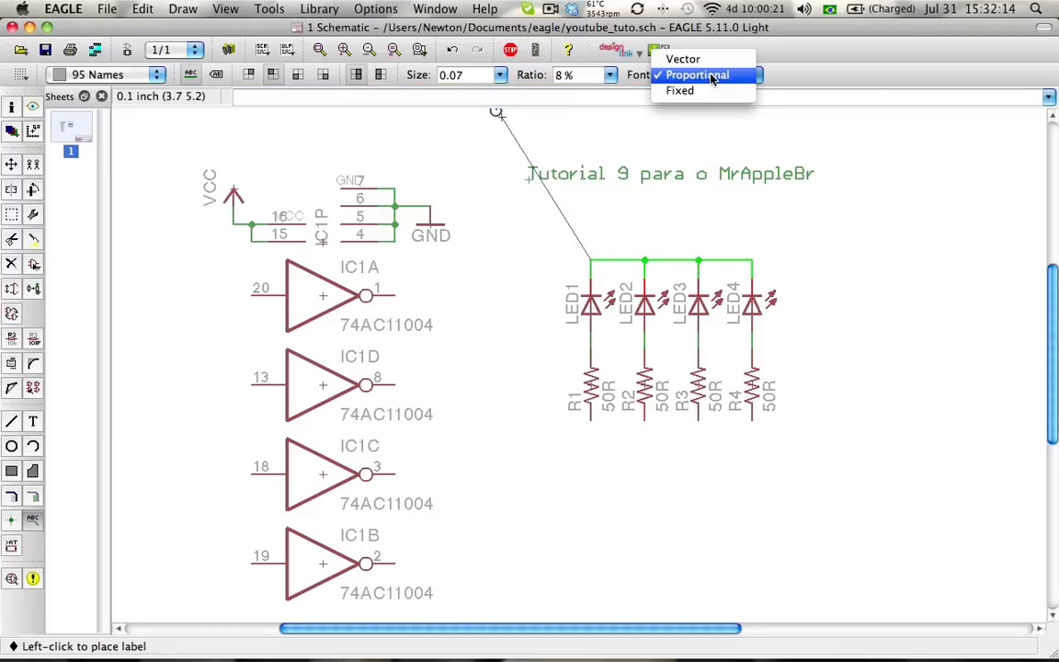
pyautogui.click(710, 79)
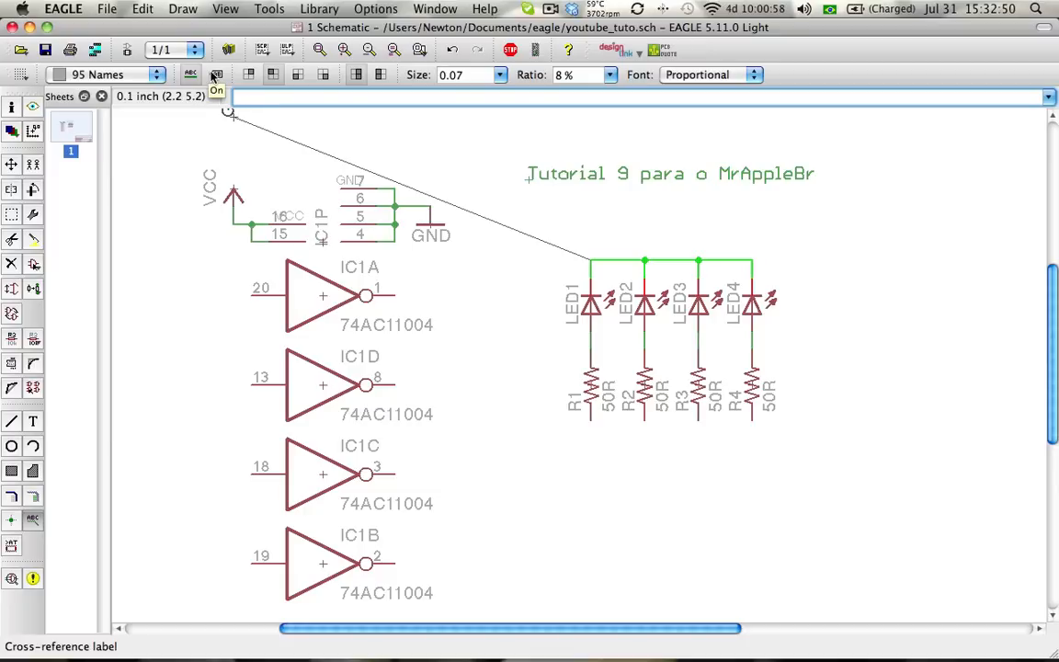
# - Switch the label to cross-reference style and place it on the GND net's corner above LED1
pyautogui.click(215, 74)
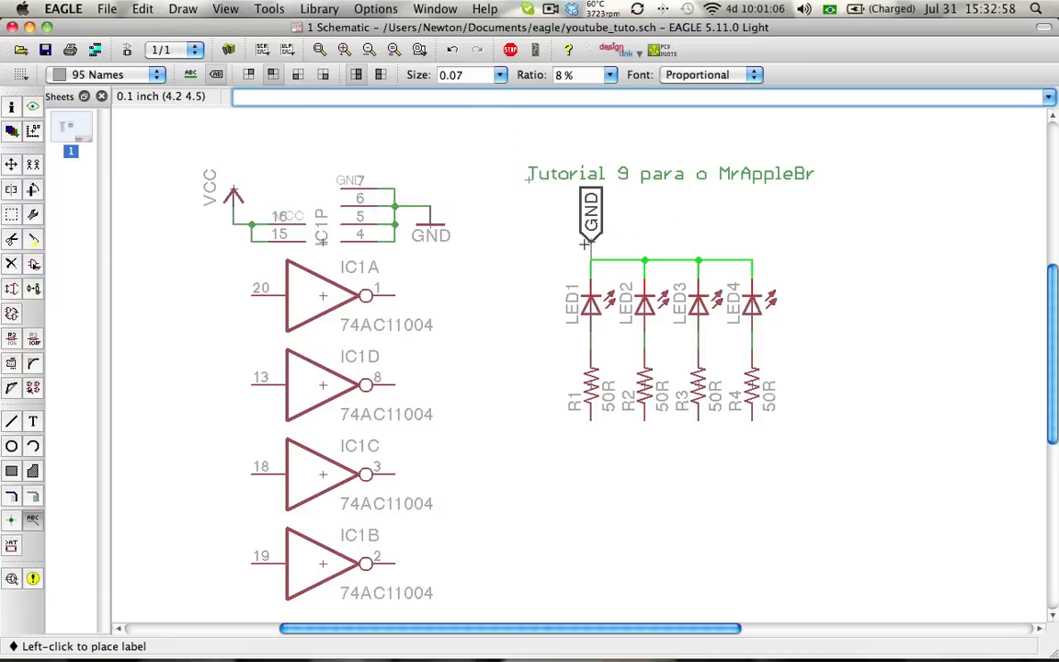
pyautogui.click(563, 248)
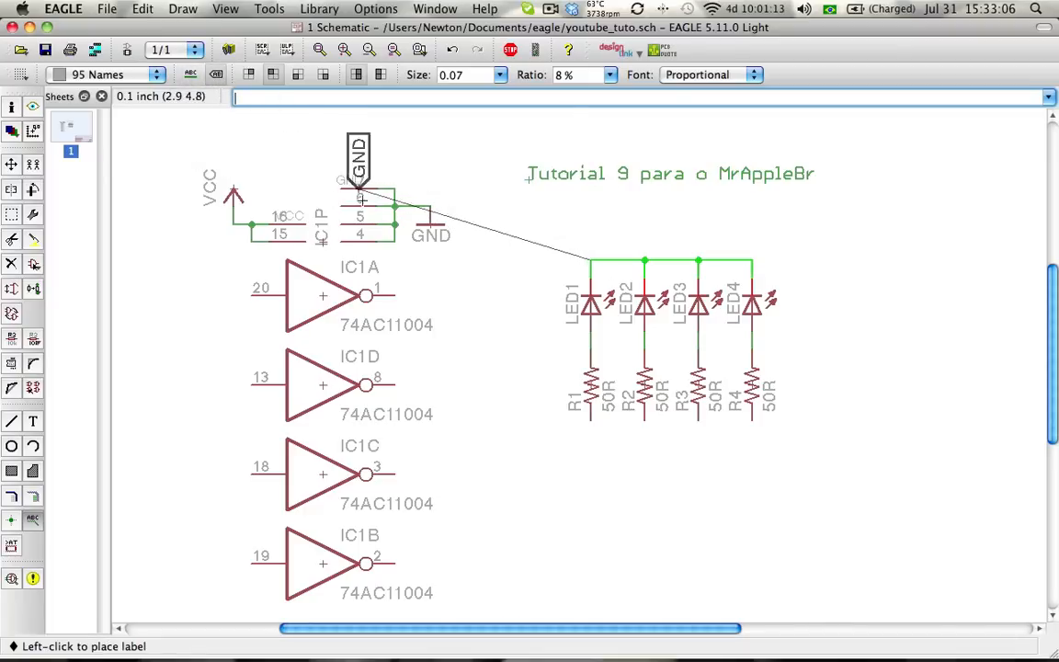
pyautogui.click(592, 263)
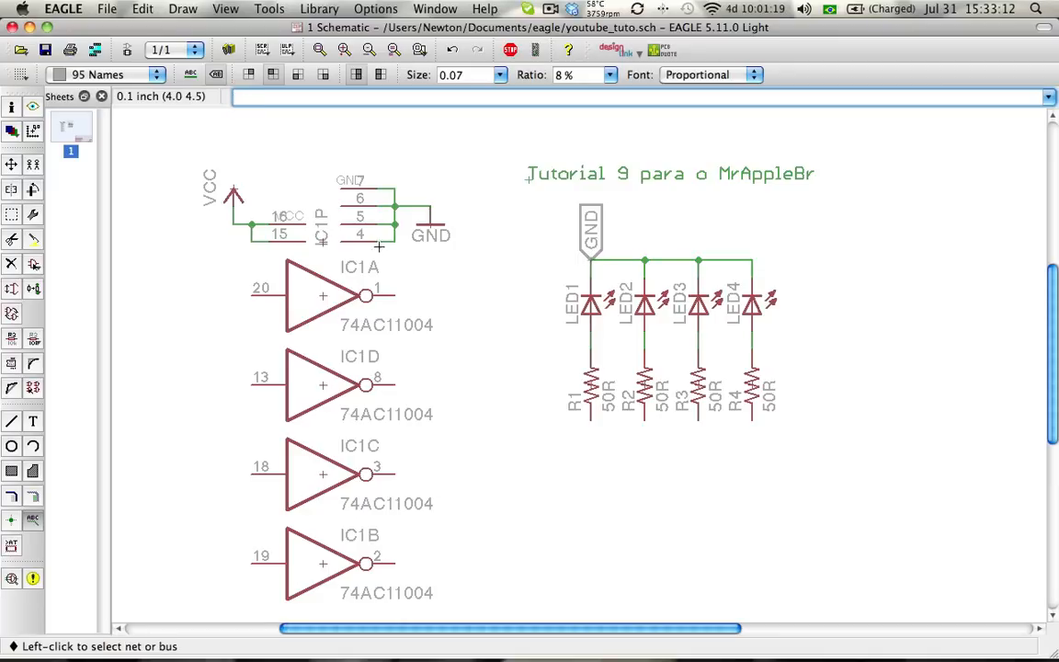
# - Draw a net stub about 0.1 inch long from each output pin of gates IC1B, IC1C, IC1D and IC1A
pyautogui.click(31, 496)
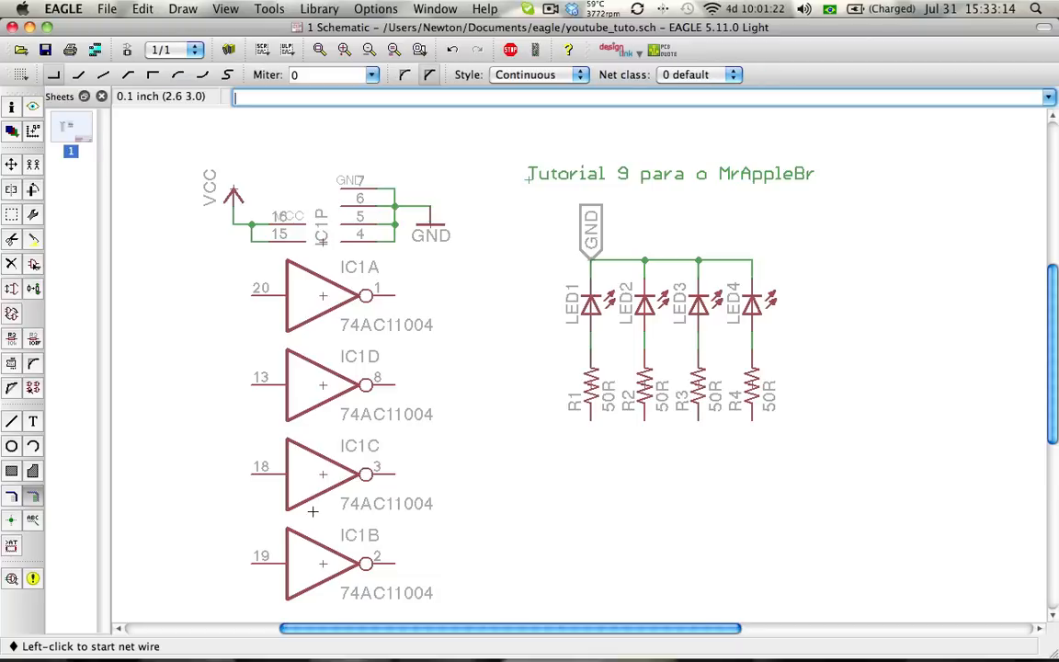
pyautogui.click(398, 561)
pyautogui.doubleClick(412, 561)
pyautogui.click(395, 474)
pyautogui.doubleClick(412, 475)
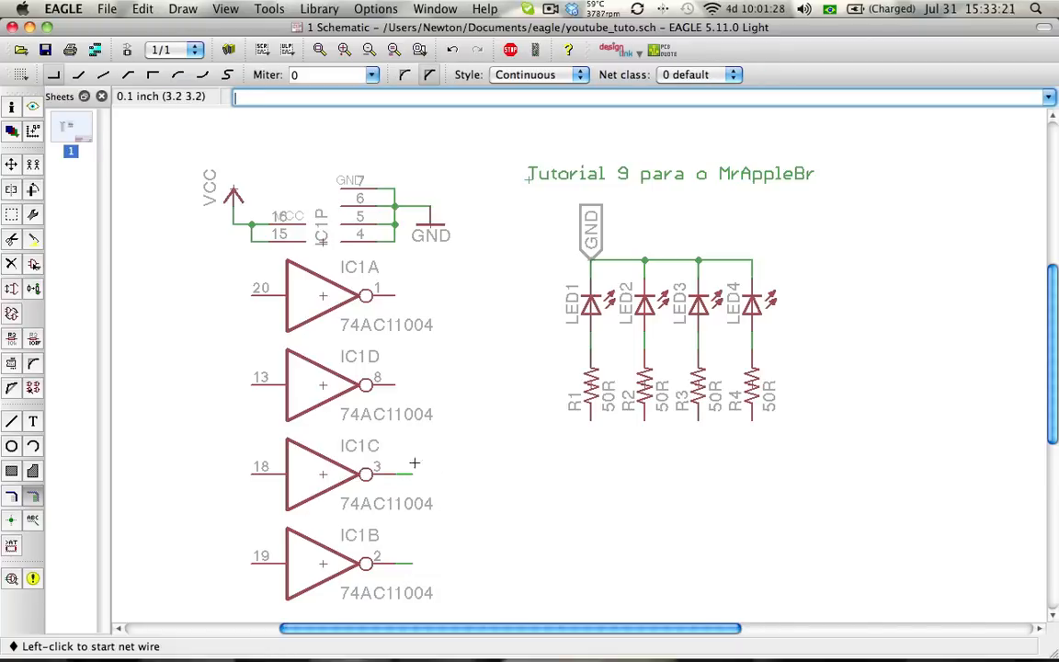
pyautogui.click(396, 385)
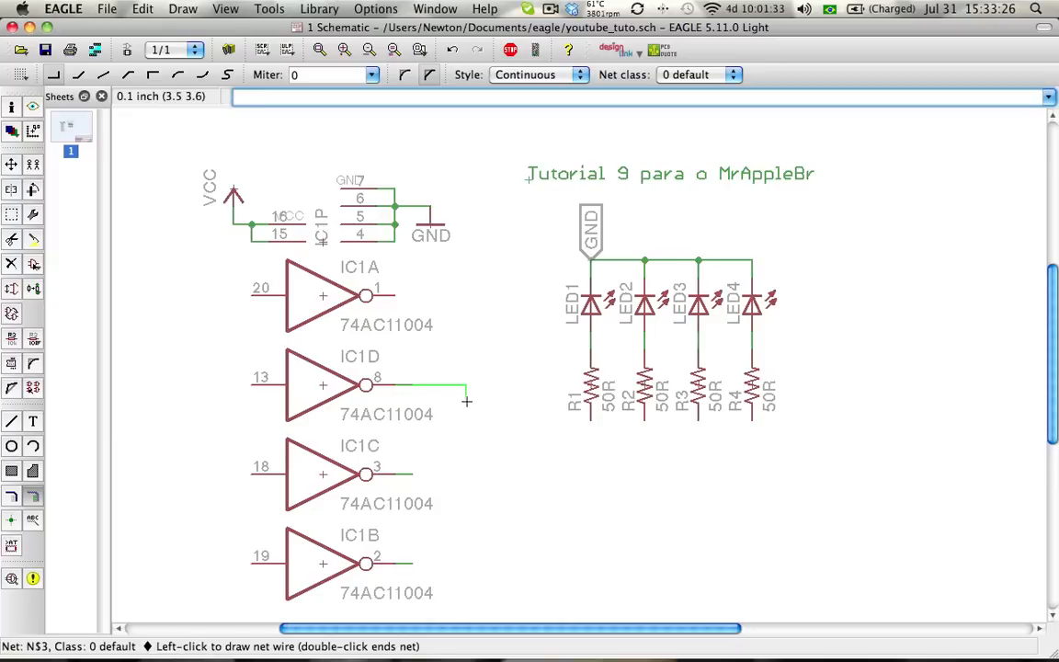
pyautogui.doubleClick(412, 386)
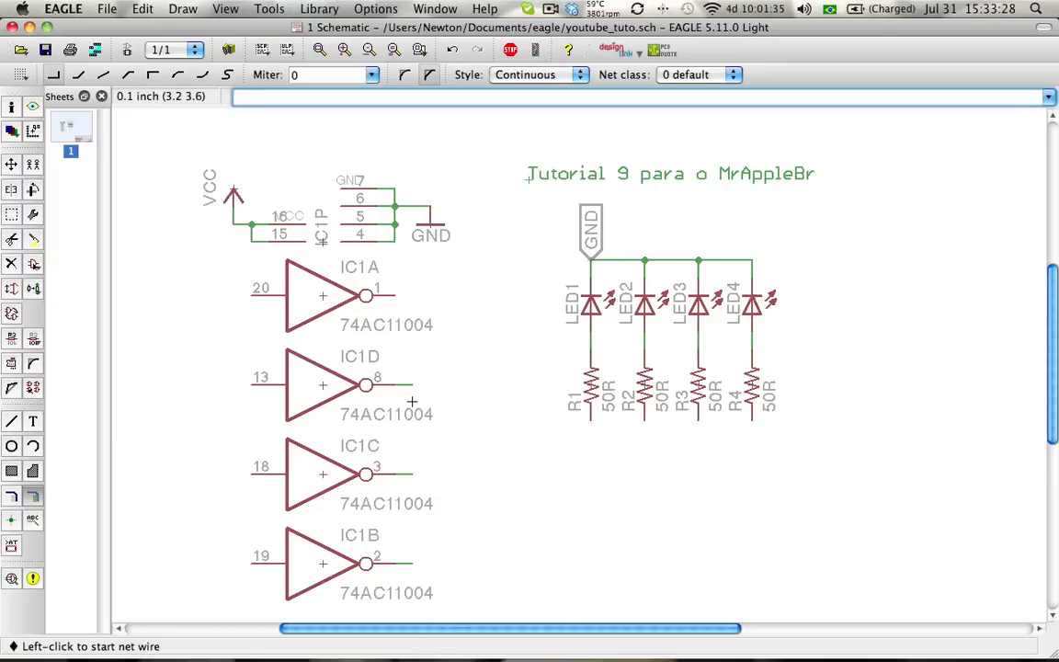
pyautogui.click(395, 295)
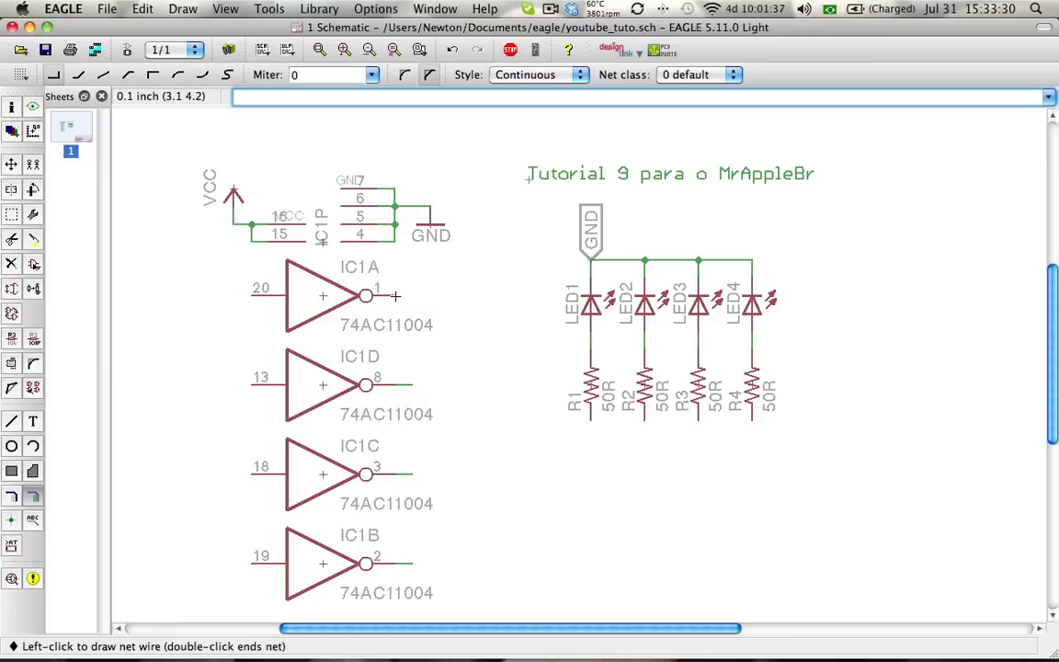
pyautogui.doubleClick(412, 295)
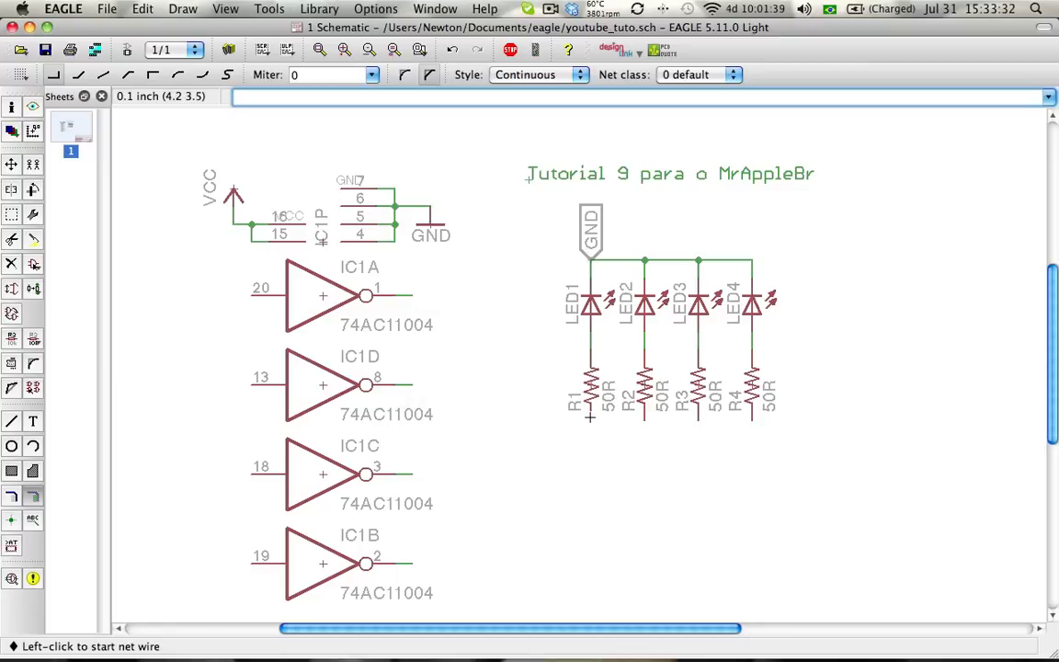
# - Draw a net stub about 0.1 inch long down from the lower pin of each resistor R1 to R4
pyautogui.click(590, 419)
pyautogui.doubleClick(591, 435)
pyautogui.click(646, 420)
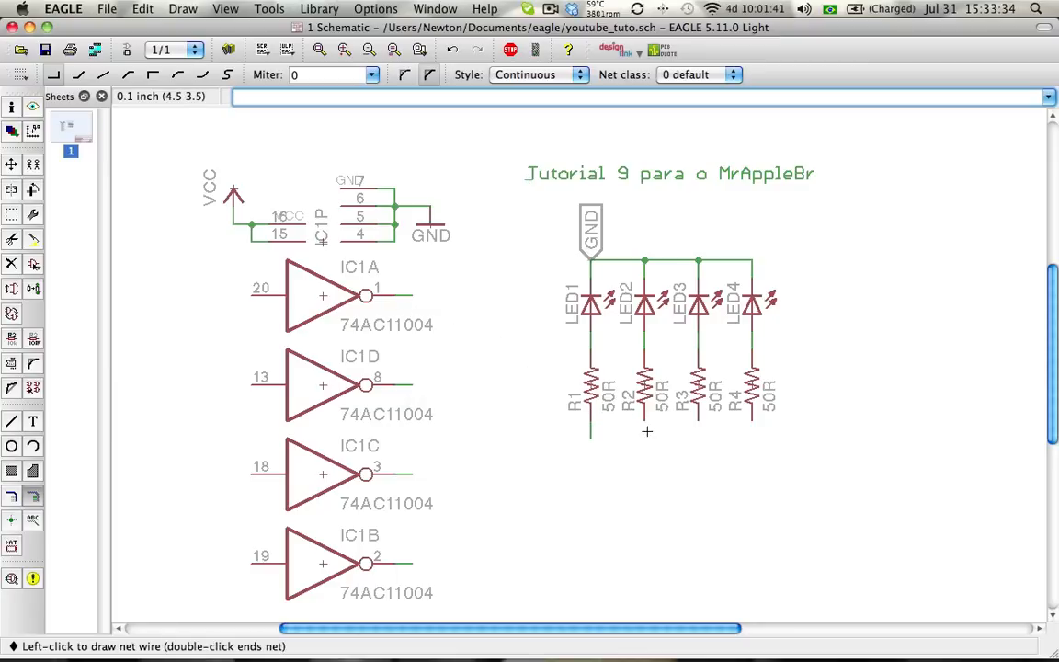
pyautogui.doubleClick(644, 437)
pyautogui.click(698, 420)
pyautogui.doubleClick(699, 437)
pyautogui.click(749, 421)
pyautogui.doubleClick(752, 437)
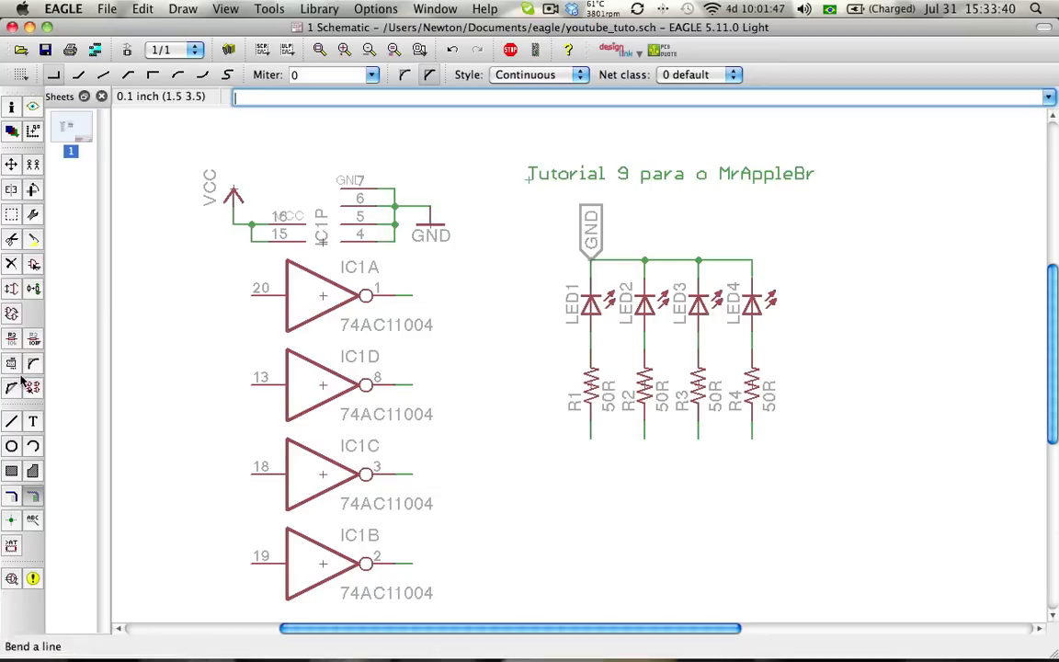
# - Place a horizontal cross-reference label, pointing toward the gate, at the end of IC1A's output net
pyautogui.click(34, 520)
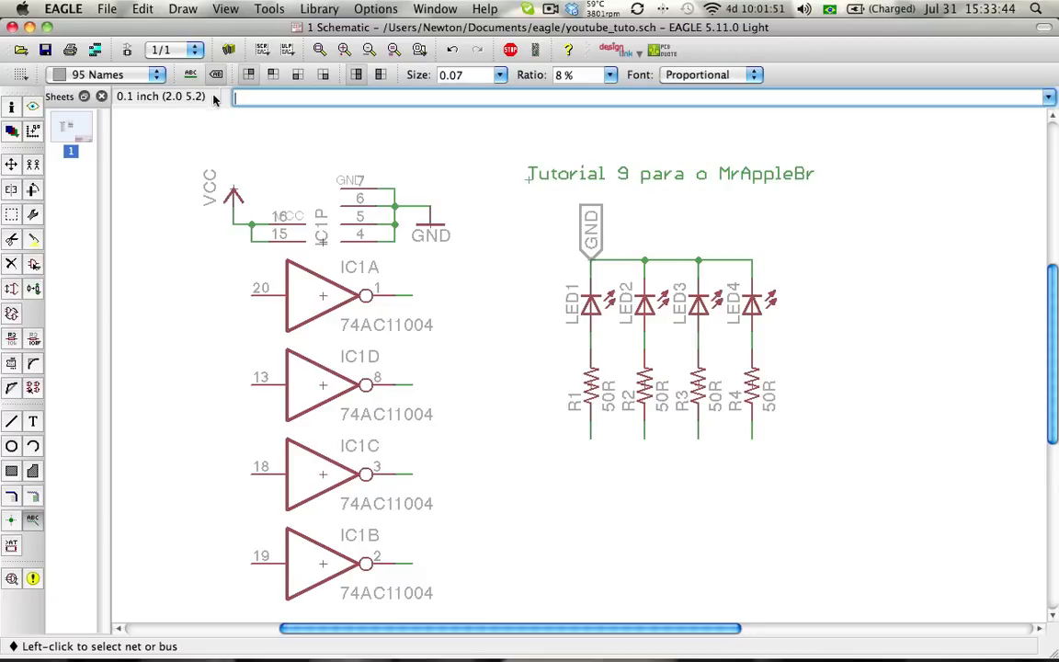
pyautogui.click(415, 298)
pyautogui.rightClick(414, 297)
pyautogui.rightClick(415, 296)
pyautogui.rightClick(414, 297)
pyautogui.rightClick(414, 296)
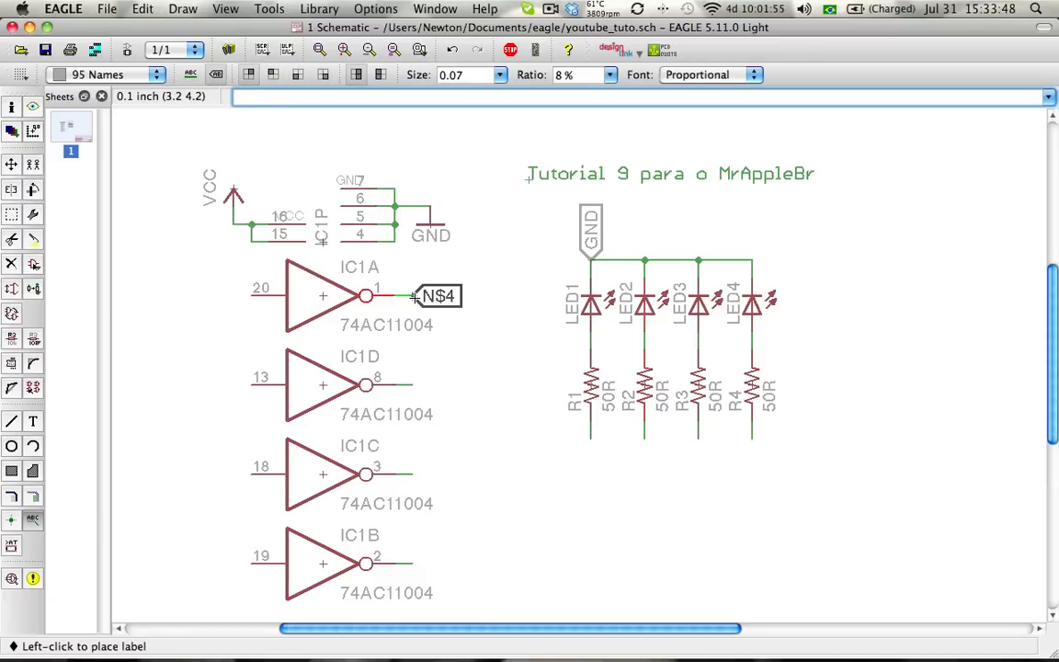
pyautogui.click(414, 297)
# - Place matching cross-reference labels at the ends of the output nets of IC1D, IC1C and IC1B
pyautogui.click(404, 384)
pyautogui.click(415, 385)
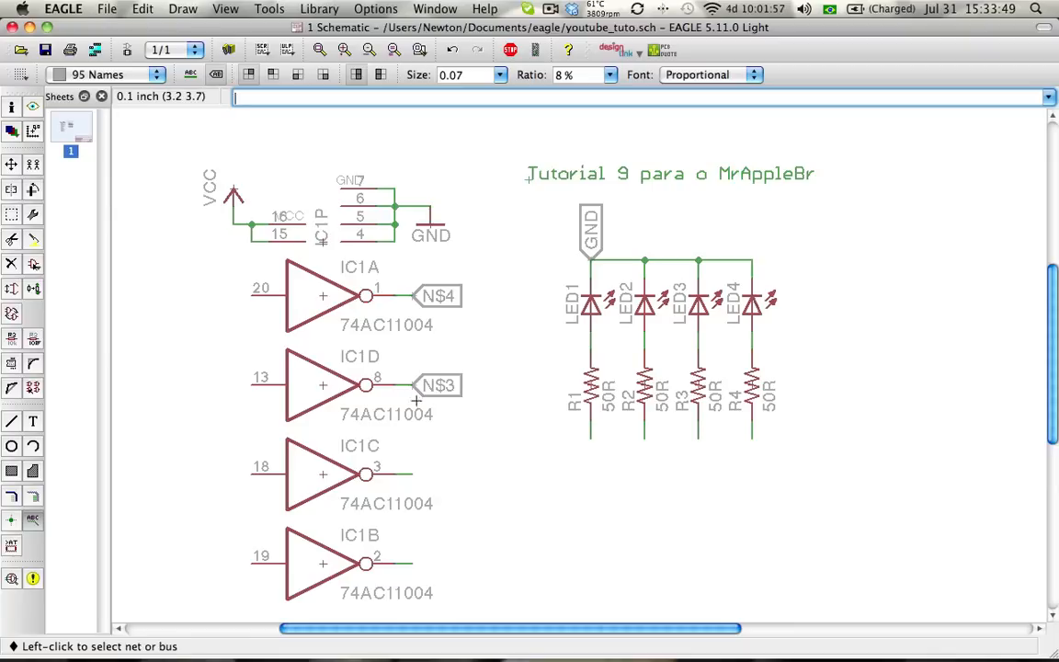
pyautogui.click(412, 469)
pyautogui.click(413, 473)
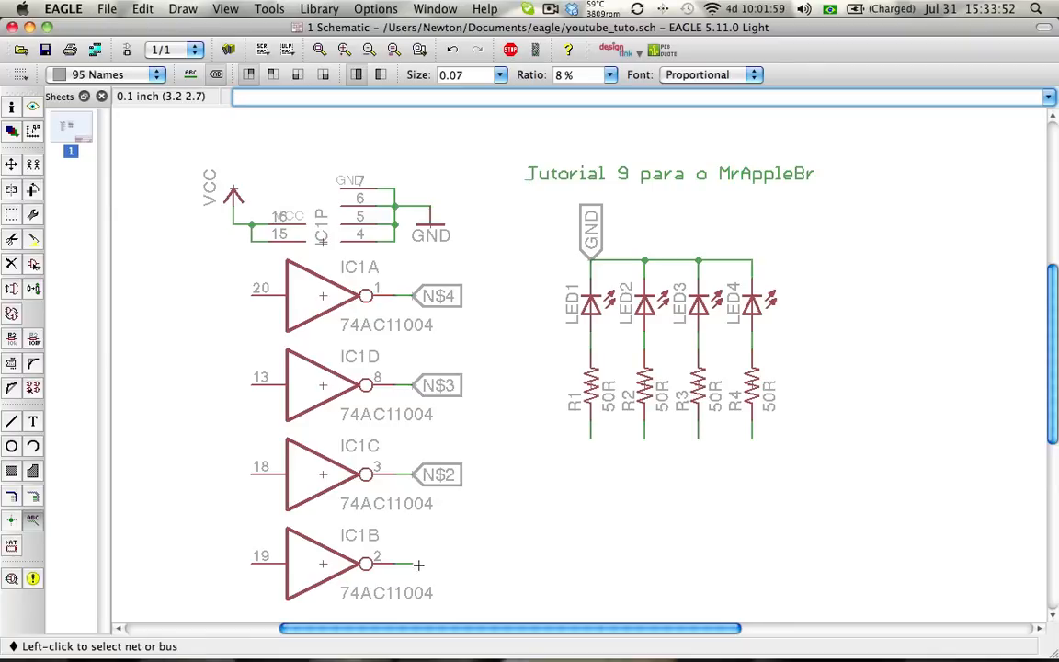
pyautogui.click(418, 565)
pyautogui.click(415, 564)
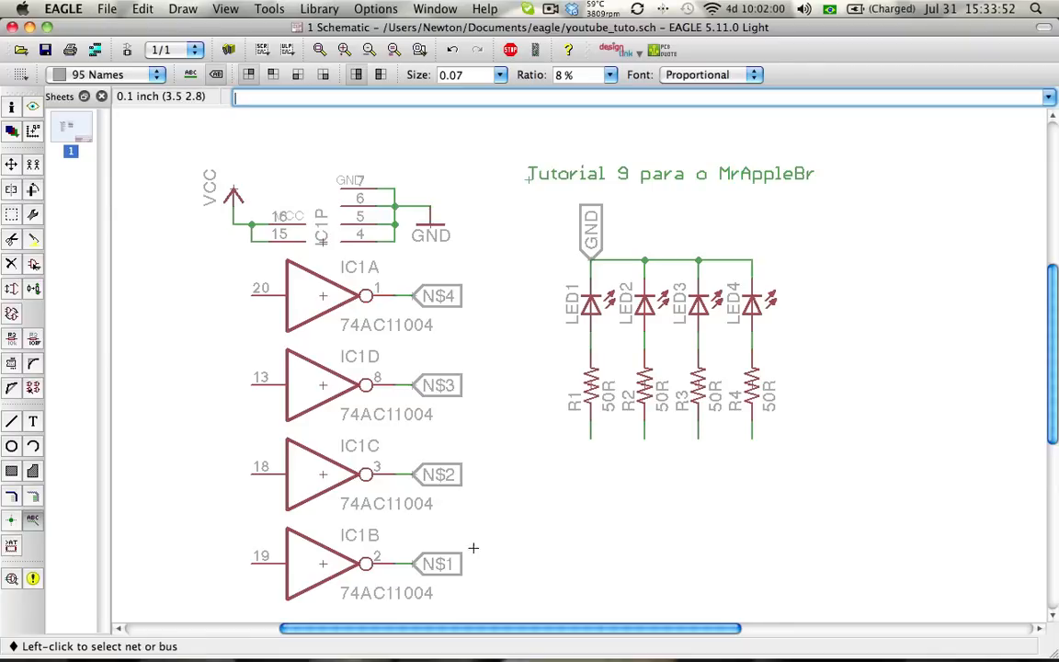
# - Place vertical cross-reference labels, pointing up toward the resistors, at the lower ends of the nets below R1, R2, R3 and R4
pyautogui.click(590, 439)
pyautogui.rightClick(588, 439)
pyautogui.click(590, 441)
pyautogui.click(644, 434)
pyautogui.click(644, 441)
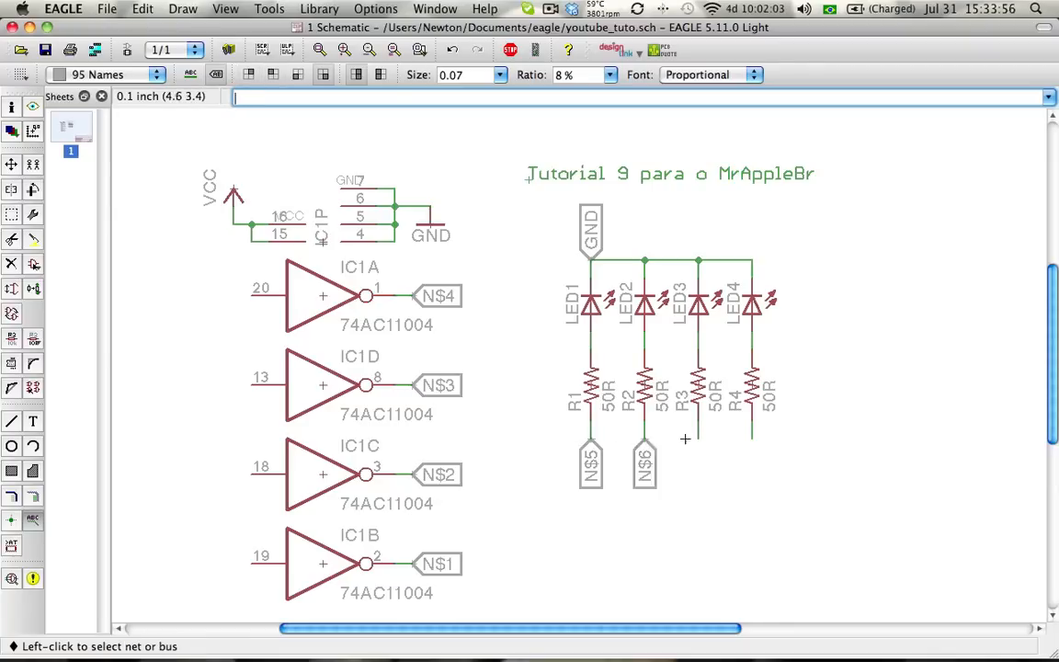
pyautogui.click(699, 434)
pyautogui.click(699, 441)
pyautogui.click(754, 436)
pyautogui.click(753, 441)
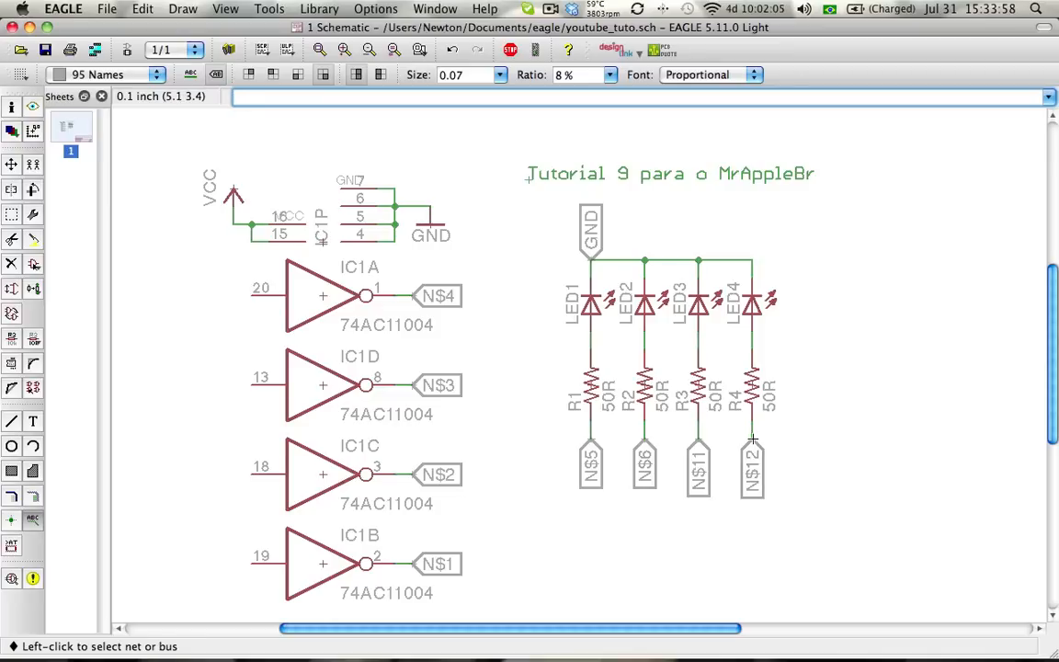
# - Rename IC1A's output net as PLA and IC1D's output net as PLD
pyautogui.click(10, 339)
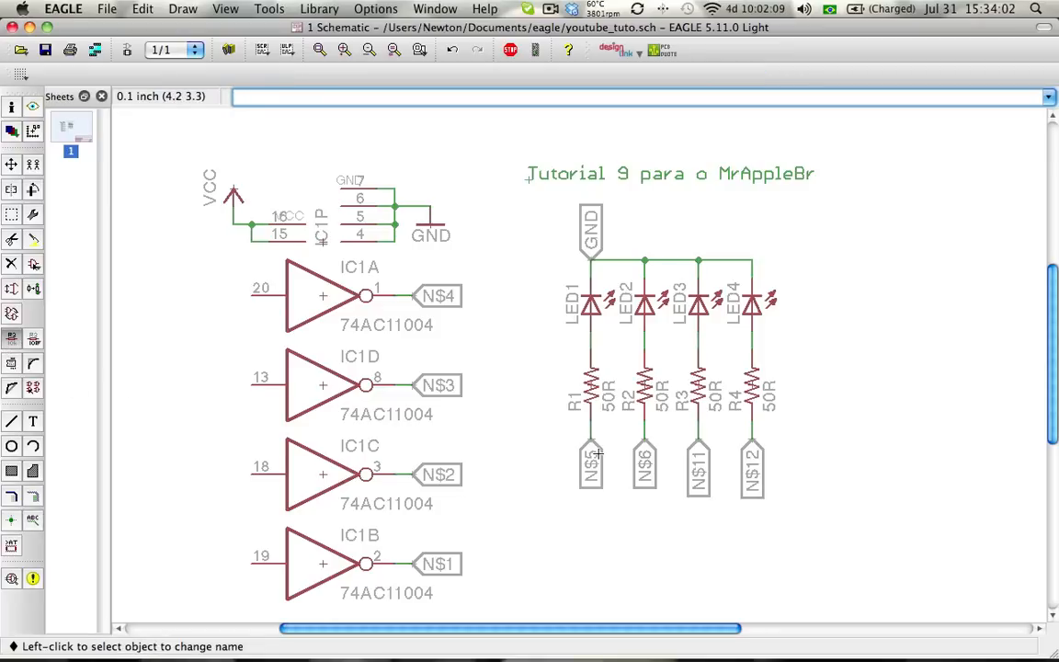
pyautogui.click(416, 296)
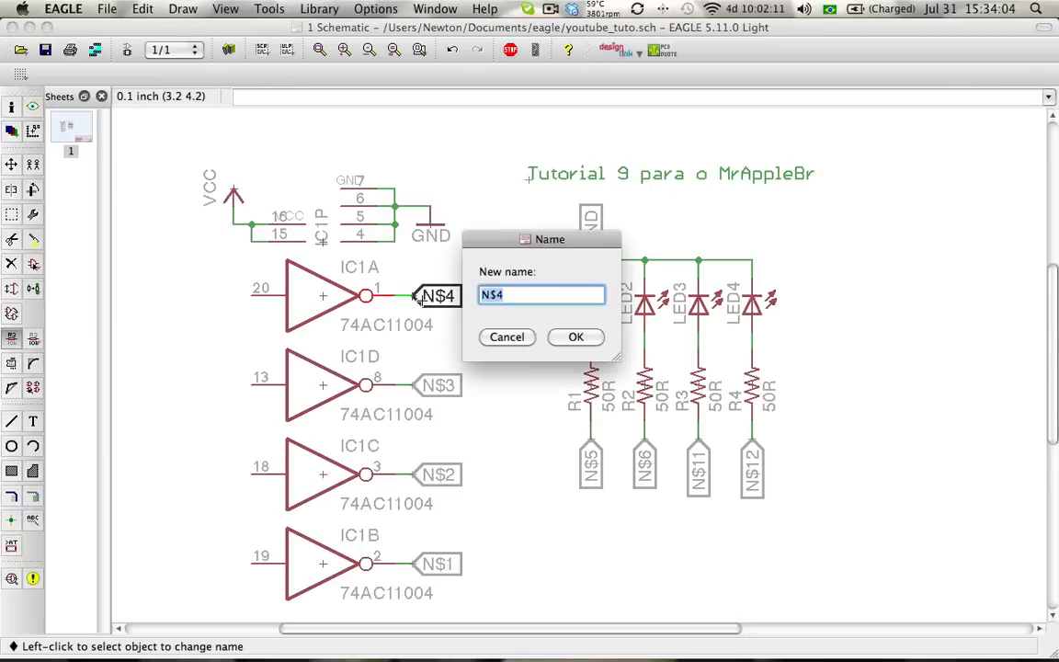
pyautogui.write('PLA')
pyautogui.press('Return')
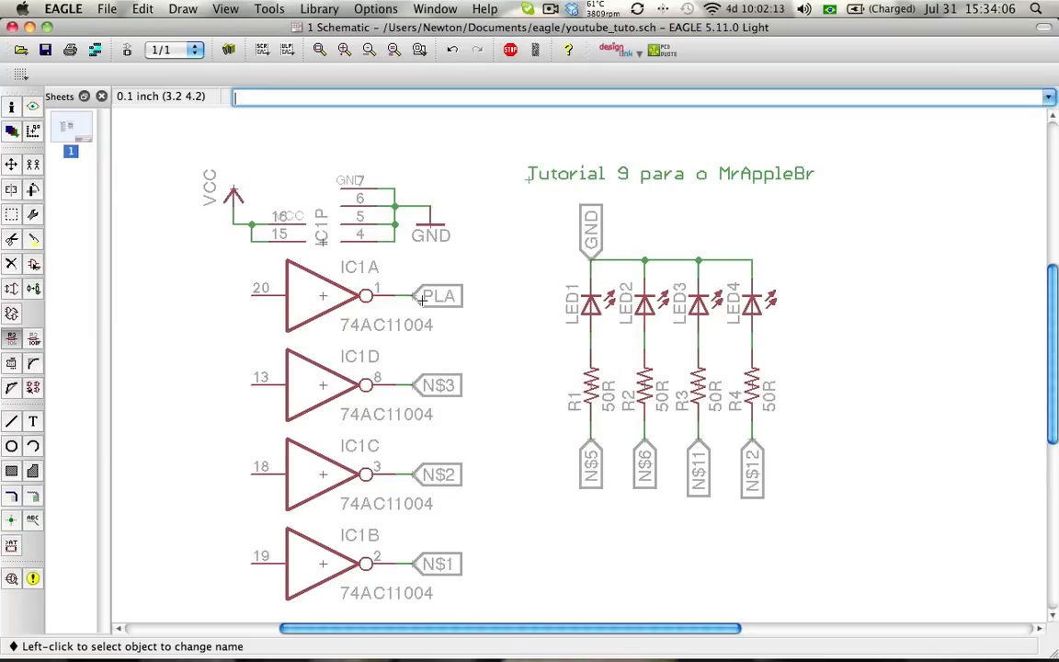
pyautogui.click(414, 386)
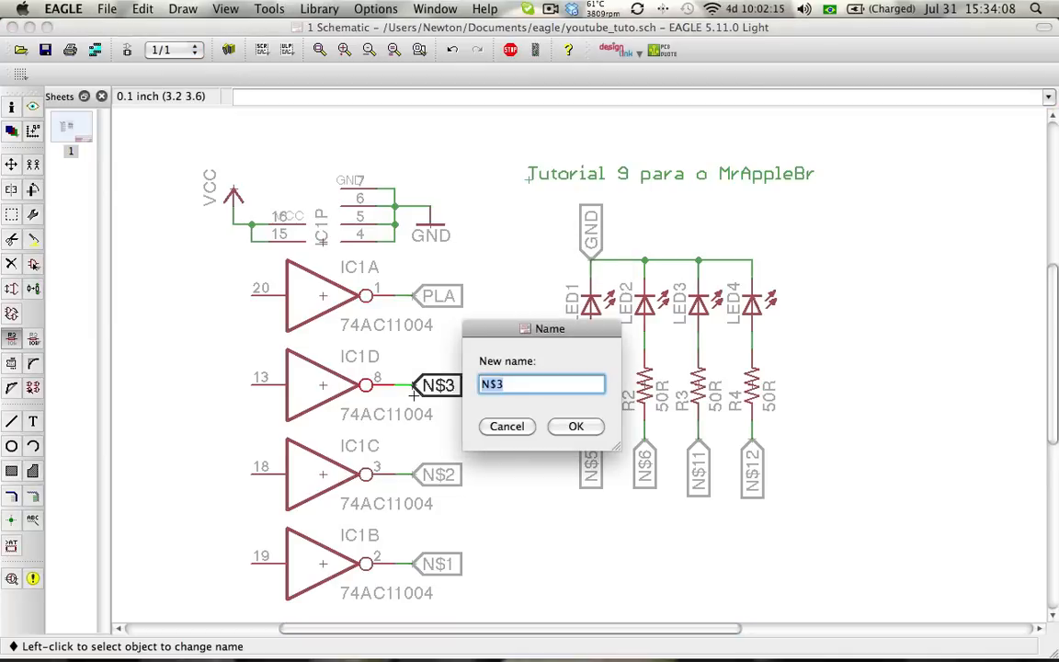
pyautogui.write('PLD')
pyautogui.press('Return')
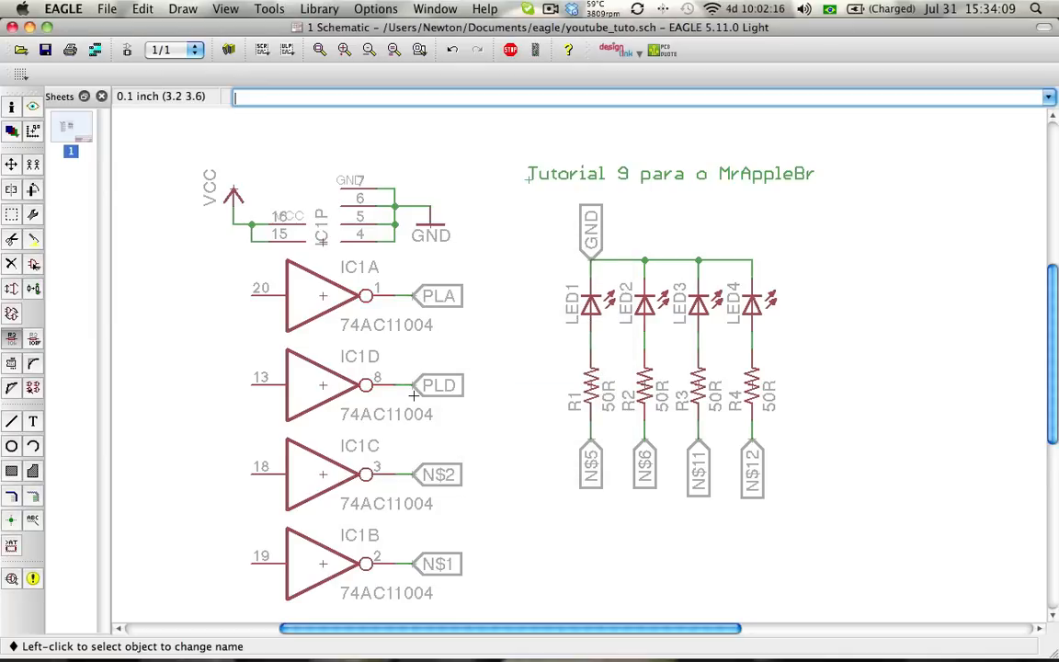
# - Rename IC1C's output net as PLC and IC1B's output net as PLB
pyautogui.click(429, 473)
pyautogui.write('PLC')
pyautogui.press('Return')
pyautogui.click(430, 564)
pyautogui.write('PLB')
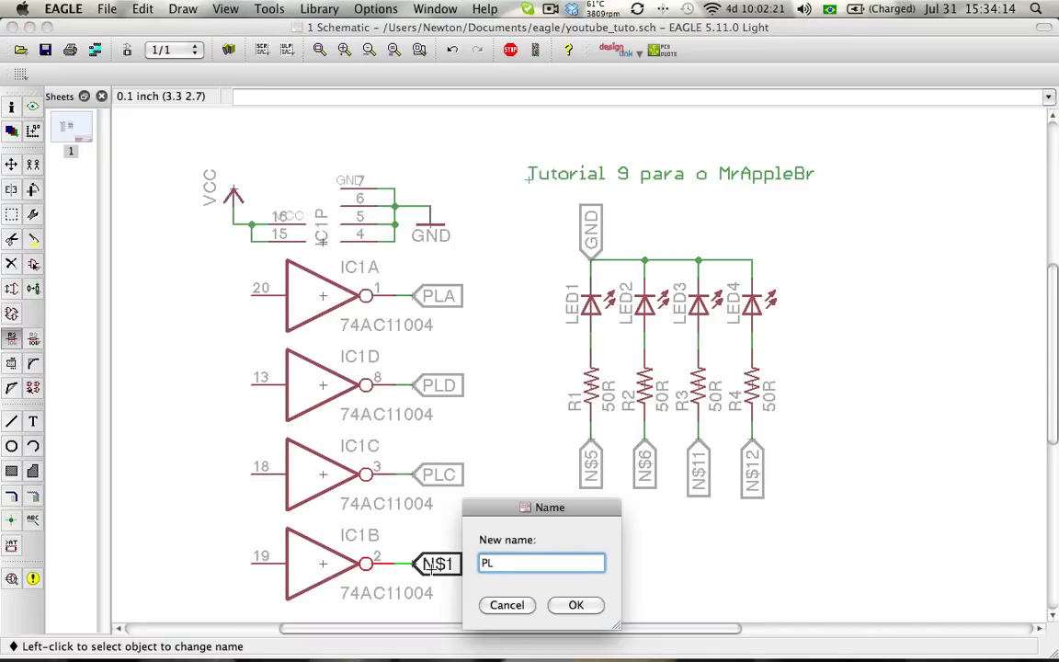
pyautogui.press('Return')
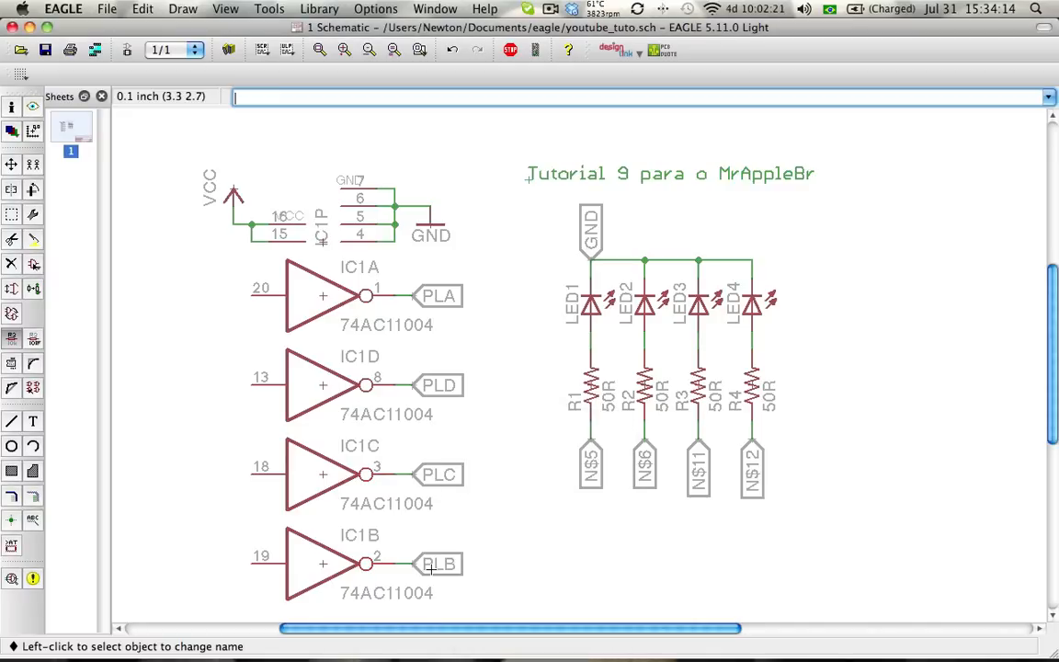
# - Rename the net below R1 as PLA and the net below R2 as PLB, connecting each to the gate output net of that name
pyautogui.click(580, 448)
pyautogui.write('PL')
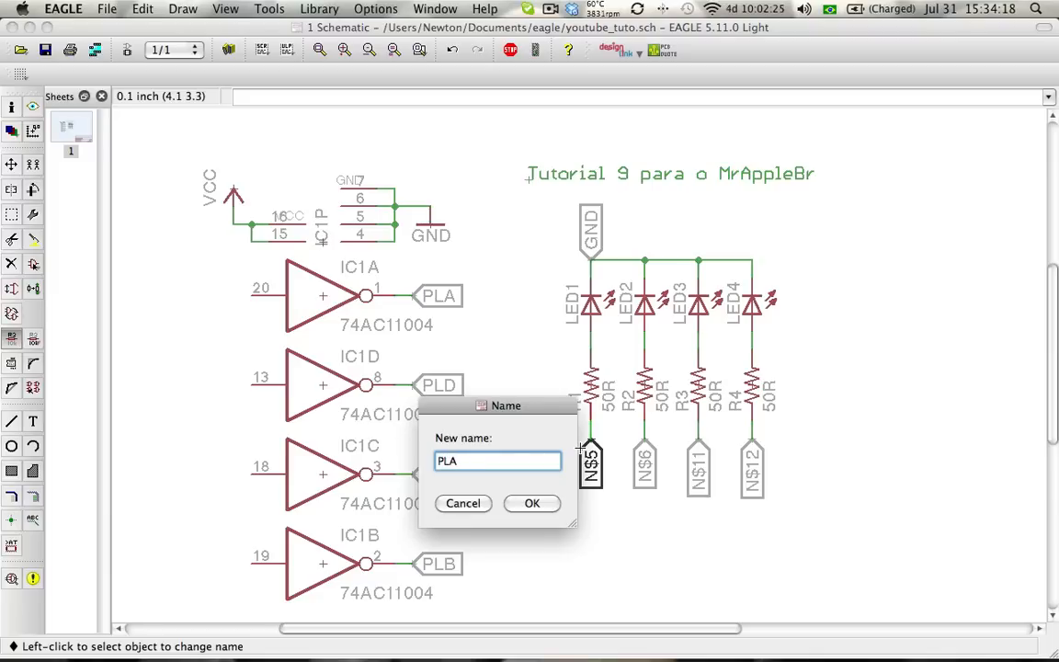
pyautogui.write('A')
pyautogui.press('Return')
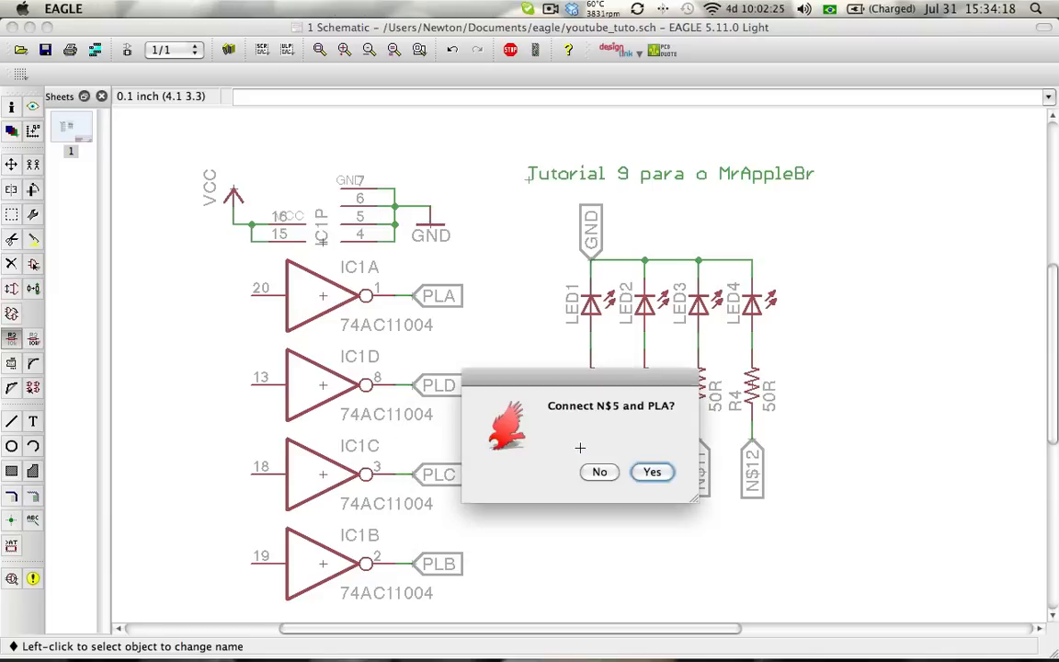
pyautogui.click(657, 484)
pyautogui.click(645, 454)
pyautogui.write('P')
pyautogui.press('Escape')
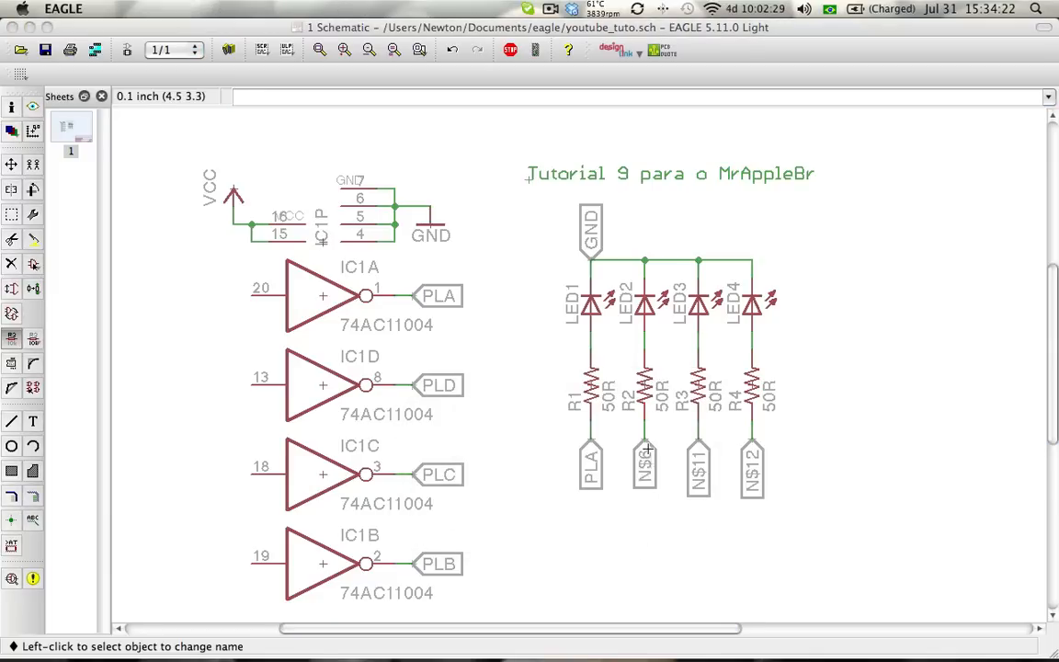
# - Rename the net below R3 as PLC and the net below R4 as PLD, connecting each to the gate output net of that name
pyautogui.click(699, 446)
pyautogui.write('PLC')
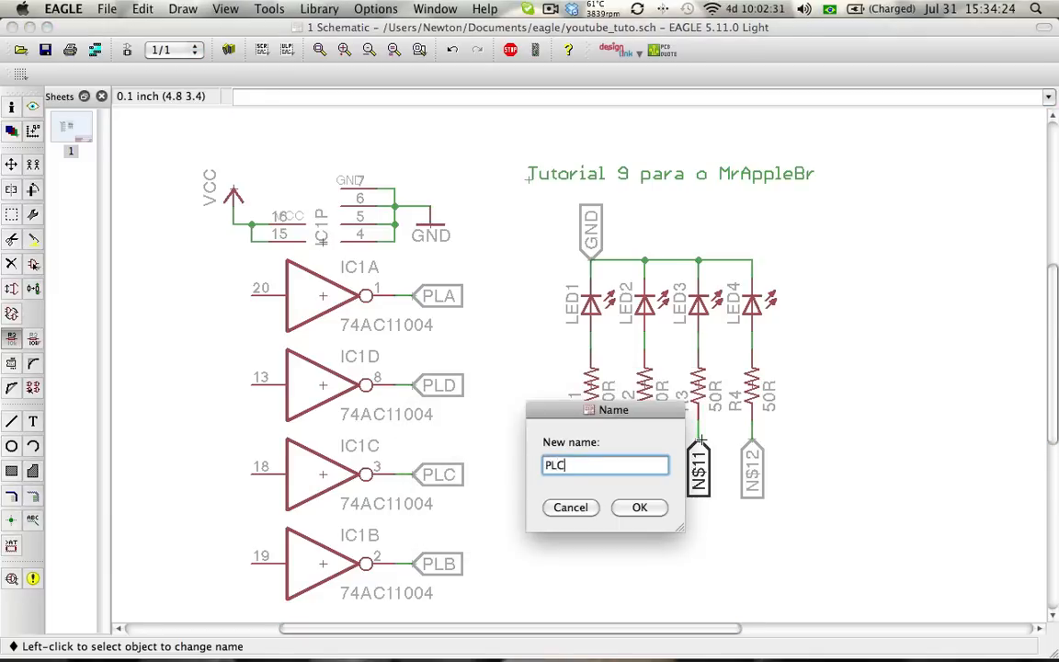
pyautogui.press('Return')
pyautogui.click(649, 405)
pyautogui.click(753, 439)
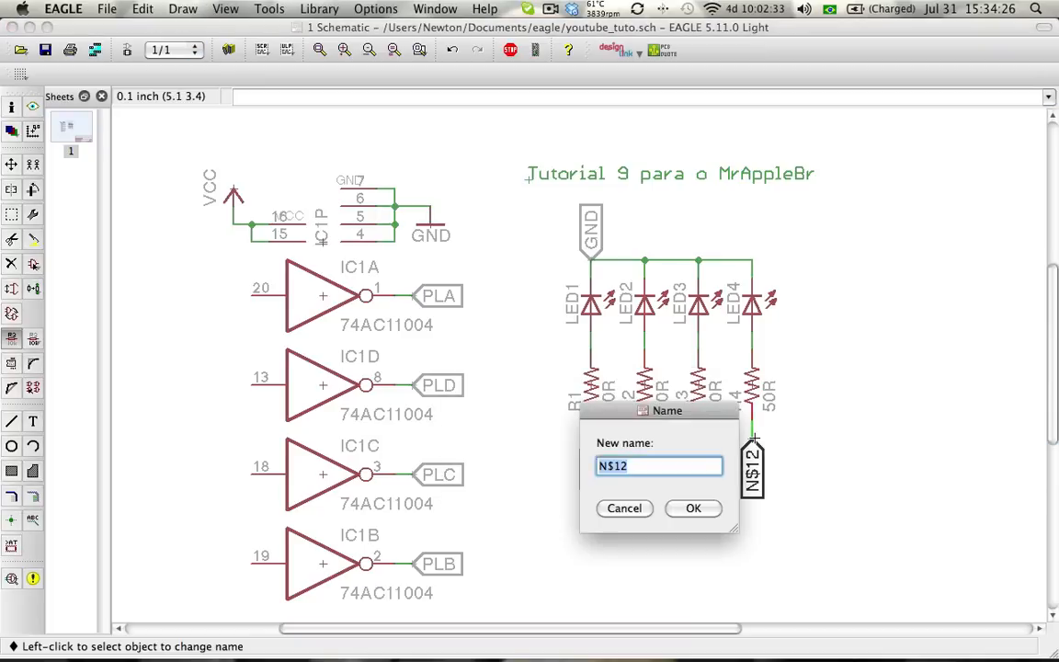
pyautogui.write('PLD')
pyautogui.press('Return')
pyautogui.press('Return')
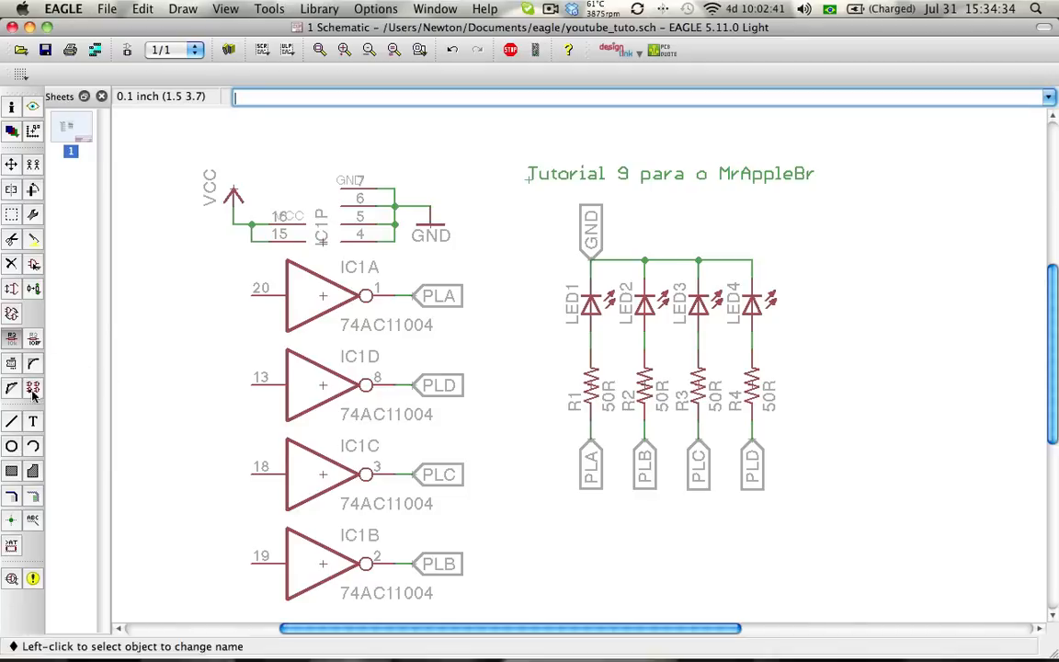
# - Highlight the PLA and PLD nets with Show to check which segments each one connects
pyautogui.click(12, 342)
pyautogui.click(33, 106)
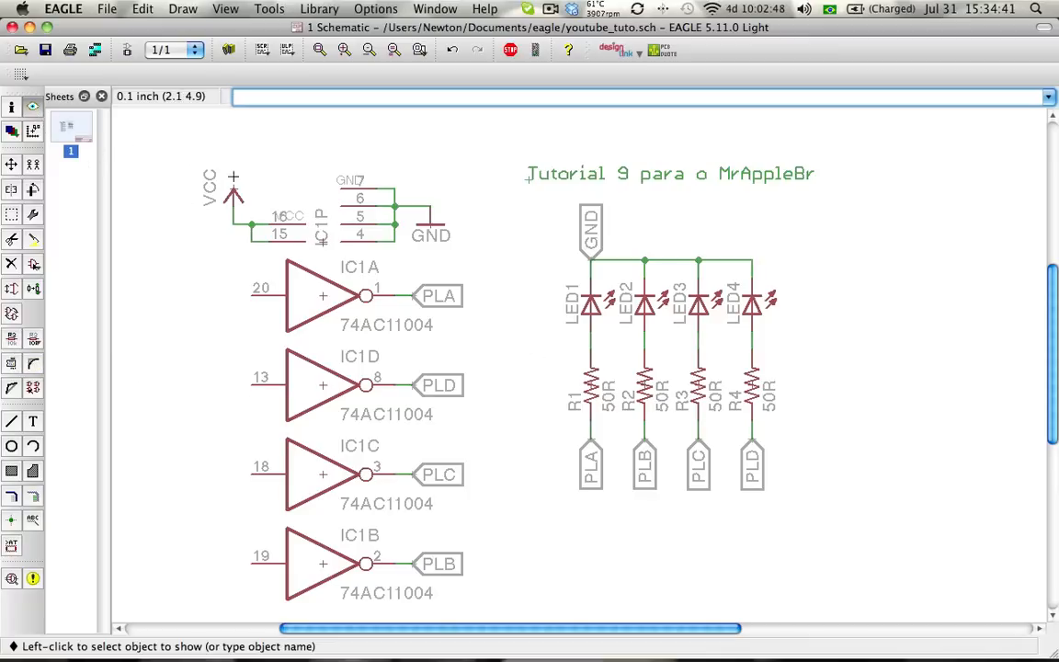
pyautogui.click(404, 292)
pyautogui.click(418, 388)
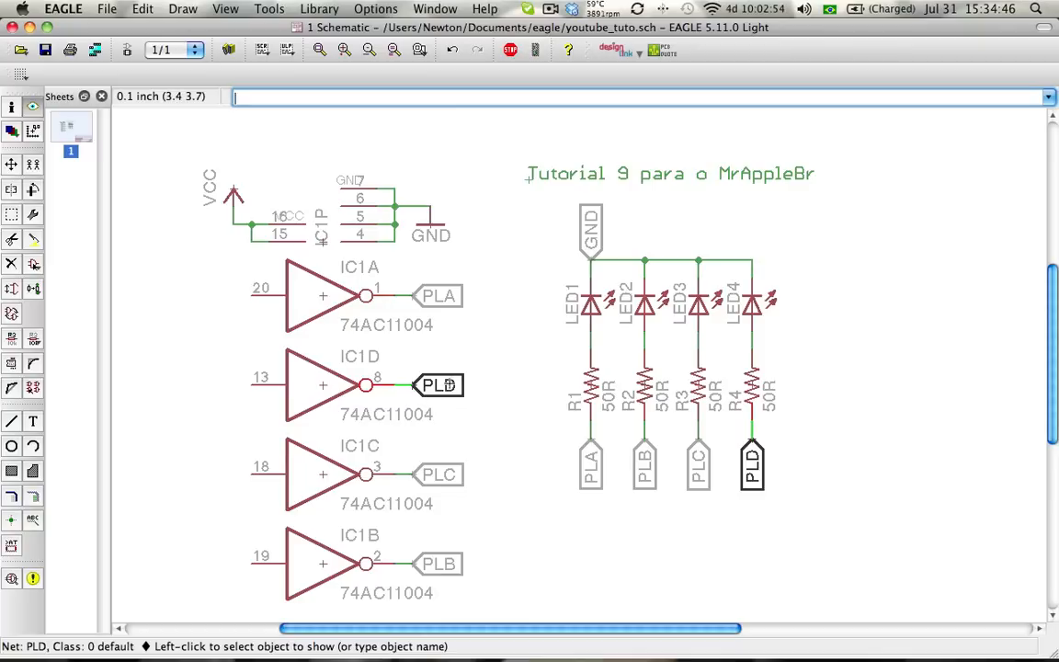
pyautogui.click(418, 305)
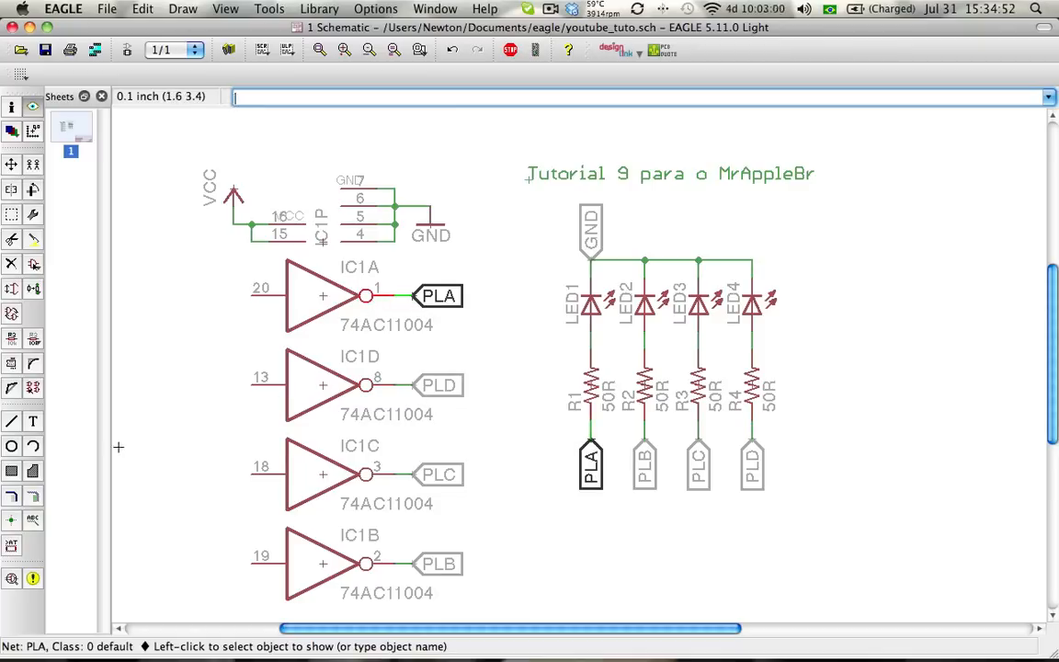
# - Rename the PLA net at IC1A's output as PLA2 for every segment on this sheet
pyautogui.click(11, 339)
pyautogui.click(424, 295)
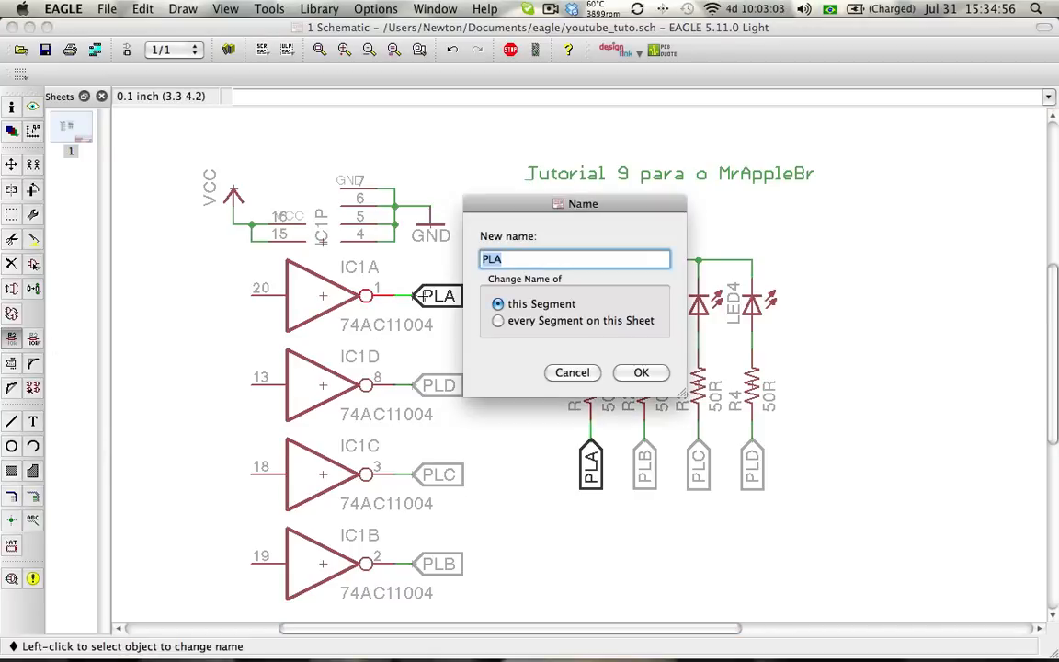
pyautogui.click(512, 262)
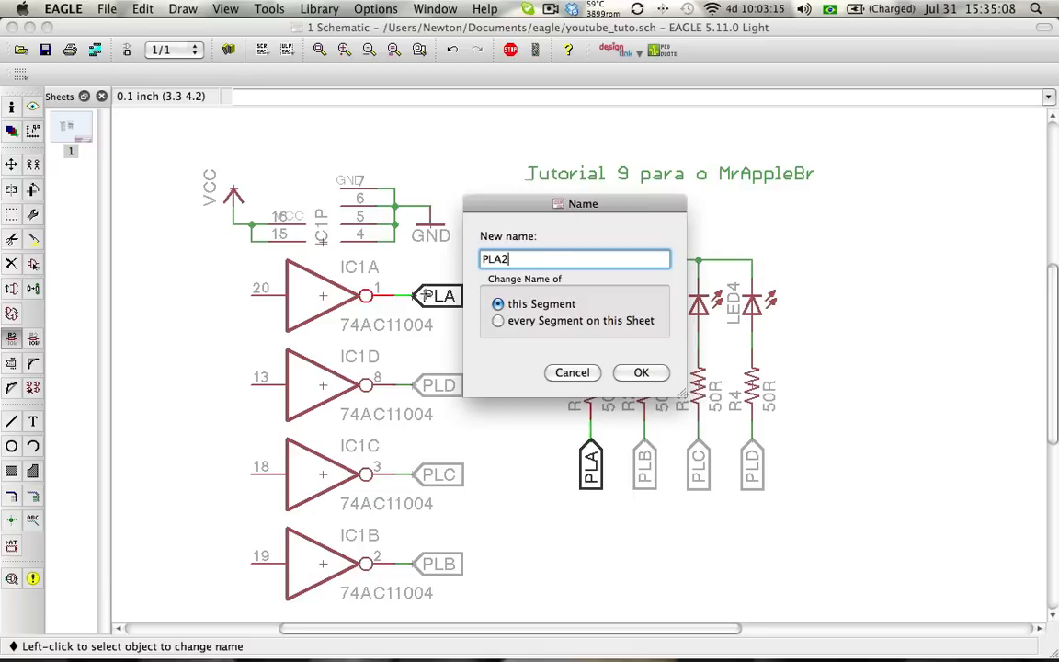
pyautogui.click(510, 326)
pyautogui.click(637, 372)
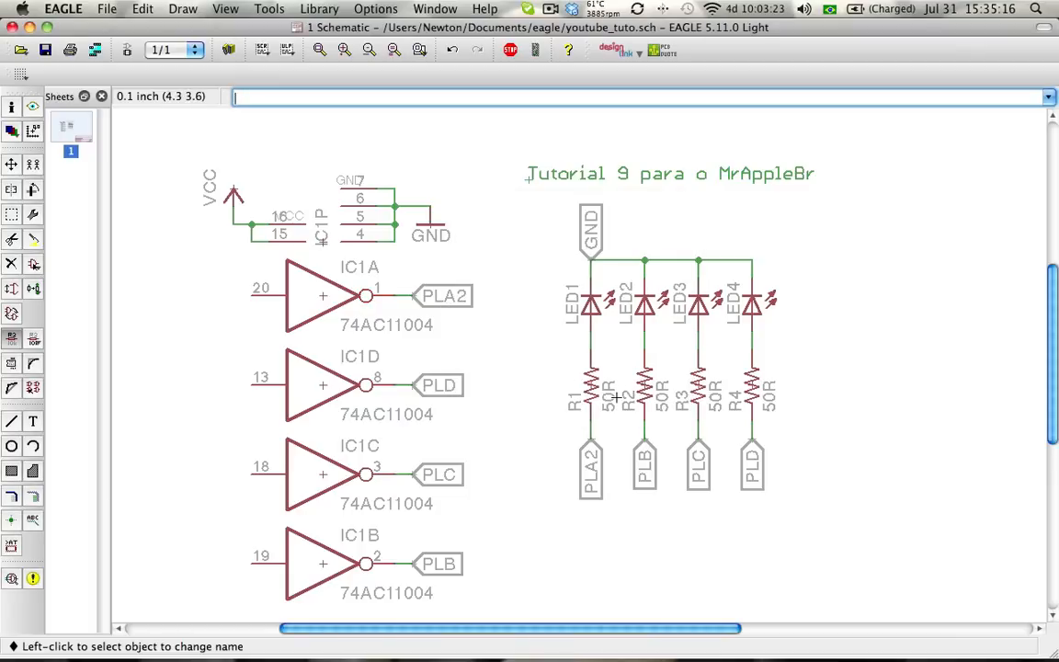
# - Rename only the PLB segment below R2 as PLB2
pyautogui.click(640, 433)
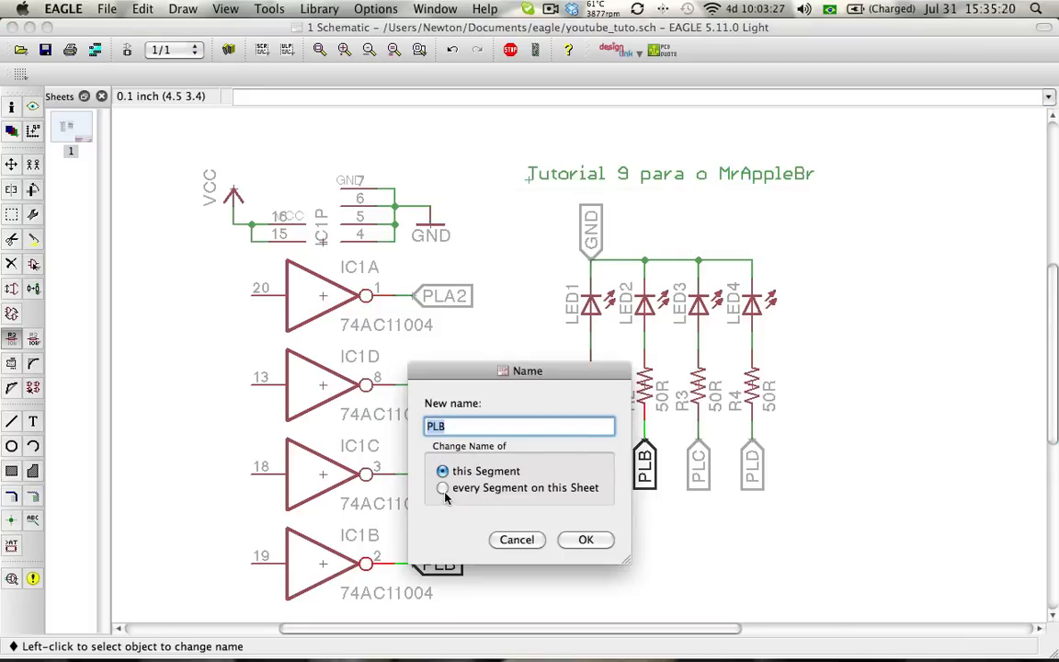
pyautogui.click(460, 423)
pyautogui.click(585, 539)
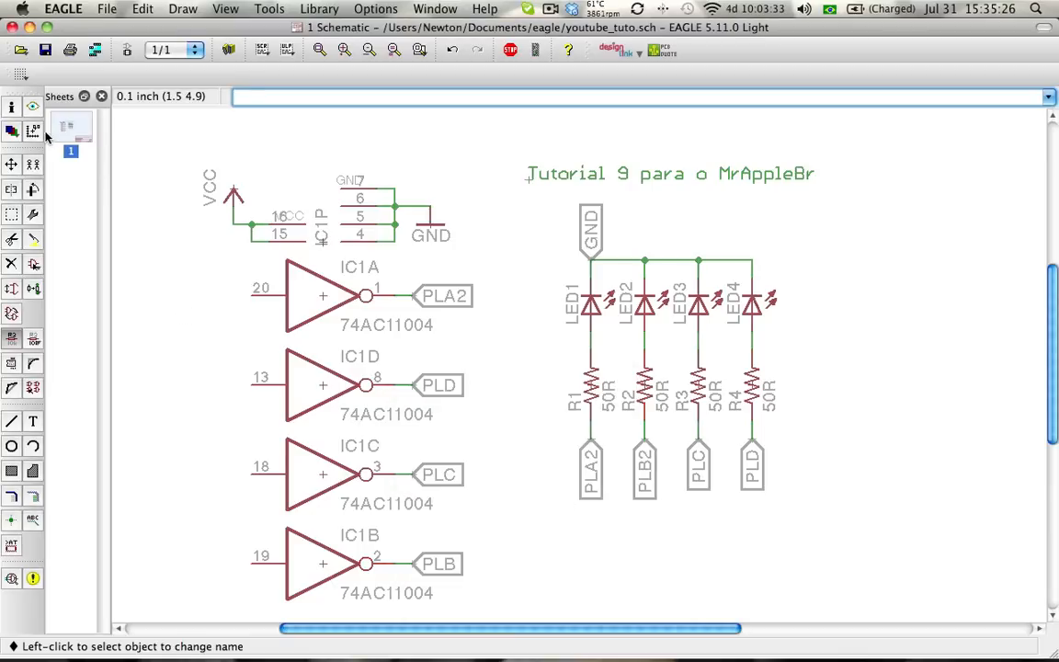
# - Highlight the PLB2, PLB and PLA2 nets with Show to compare their connections after renaming
pyautogui.click(32, 107)
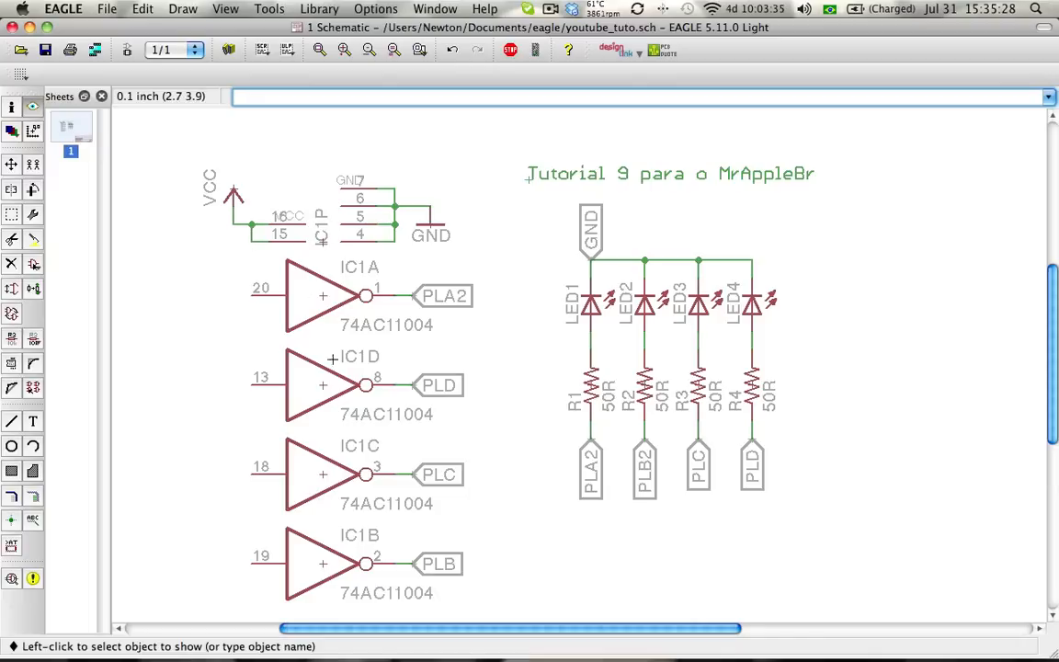
pyautogui.click(645, 440)
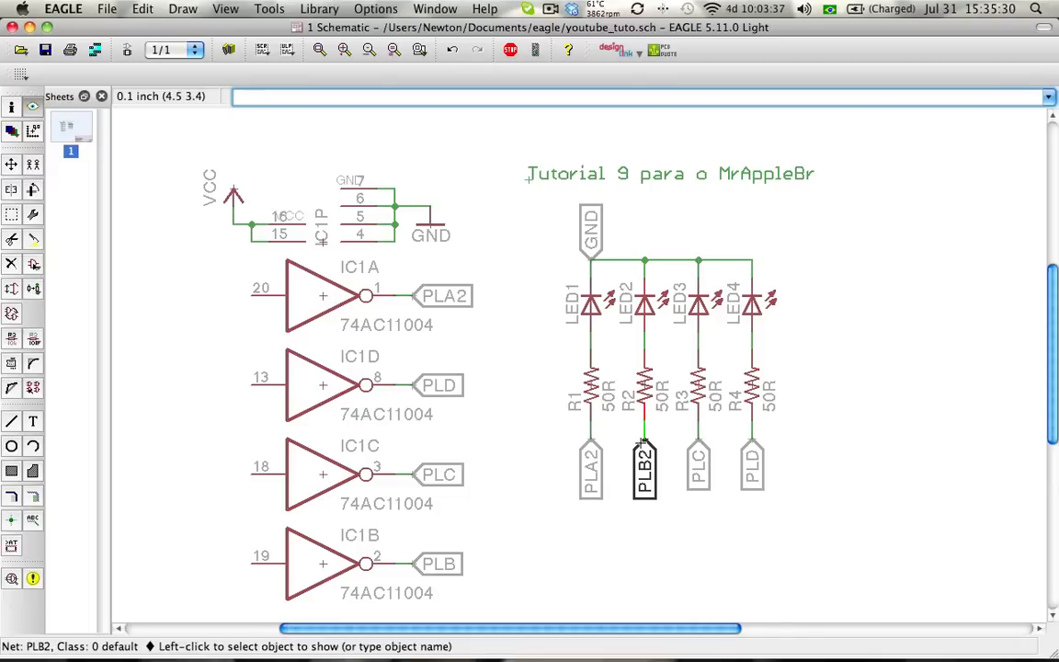
pyautogui.click(418, 563)
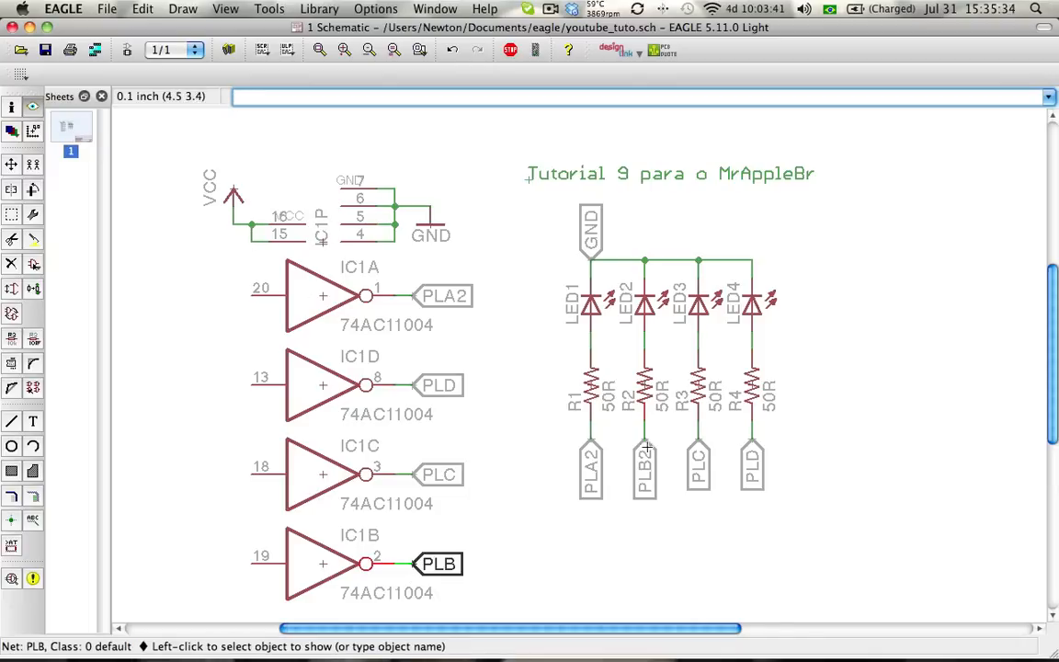
pyautogui.click(596, 442)
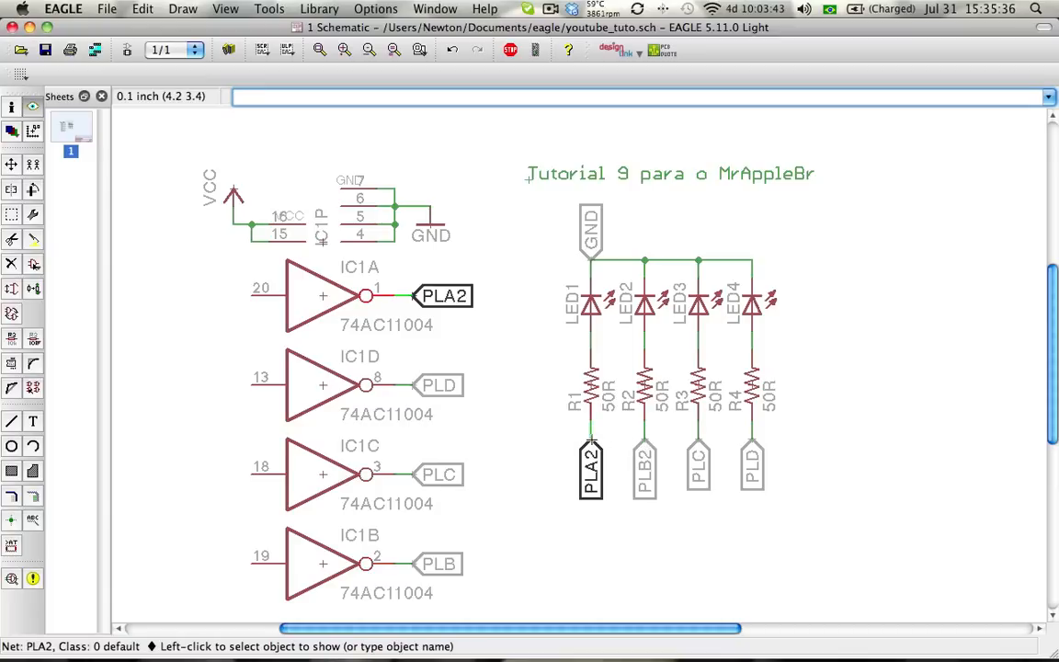
# - Examine the rename options offered for the PLC net and for the PLB2 net below R2, leaving both names as they are
pyautogui.click(12, 338)
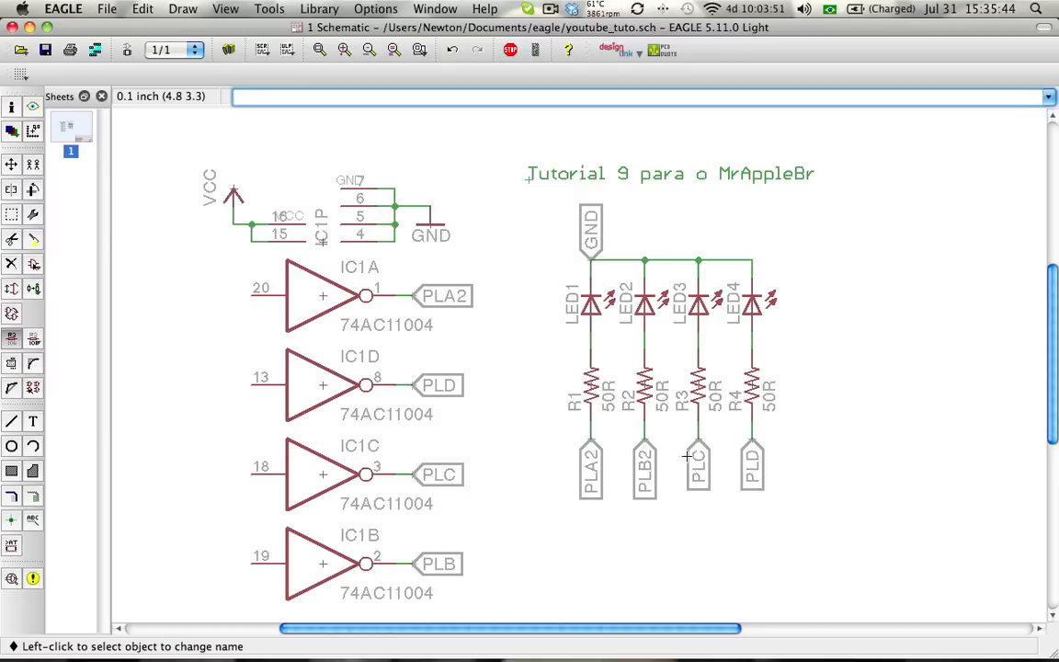
pyautogui.click(414, 476)
pyautogui.press('Return')
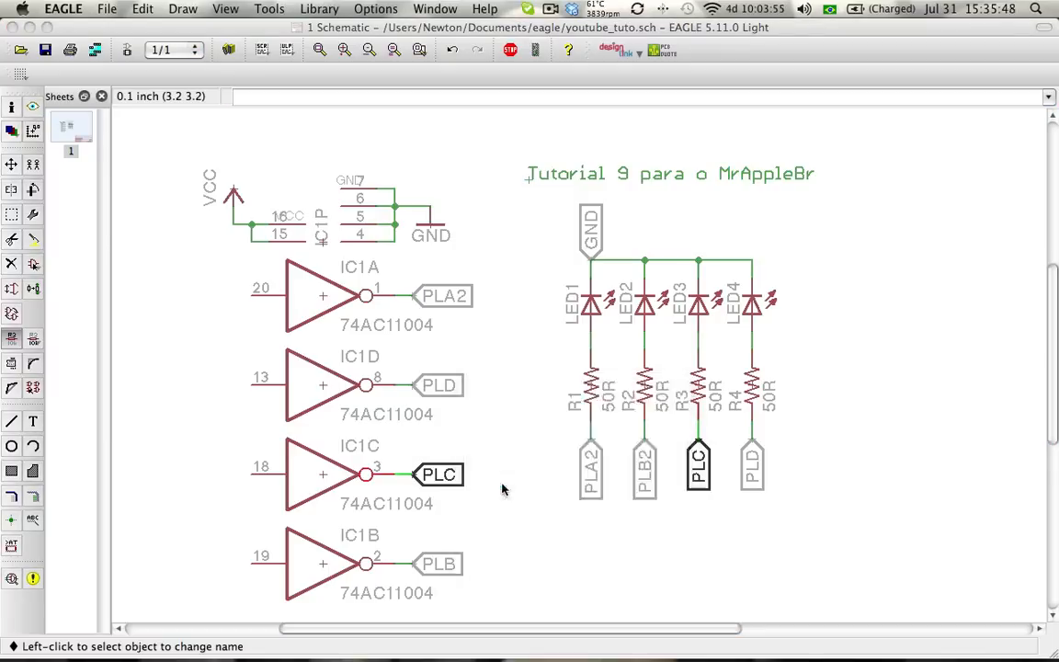
pyautogui.click(643, 450)
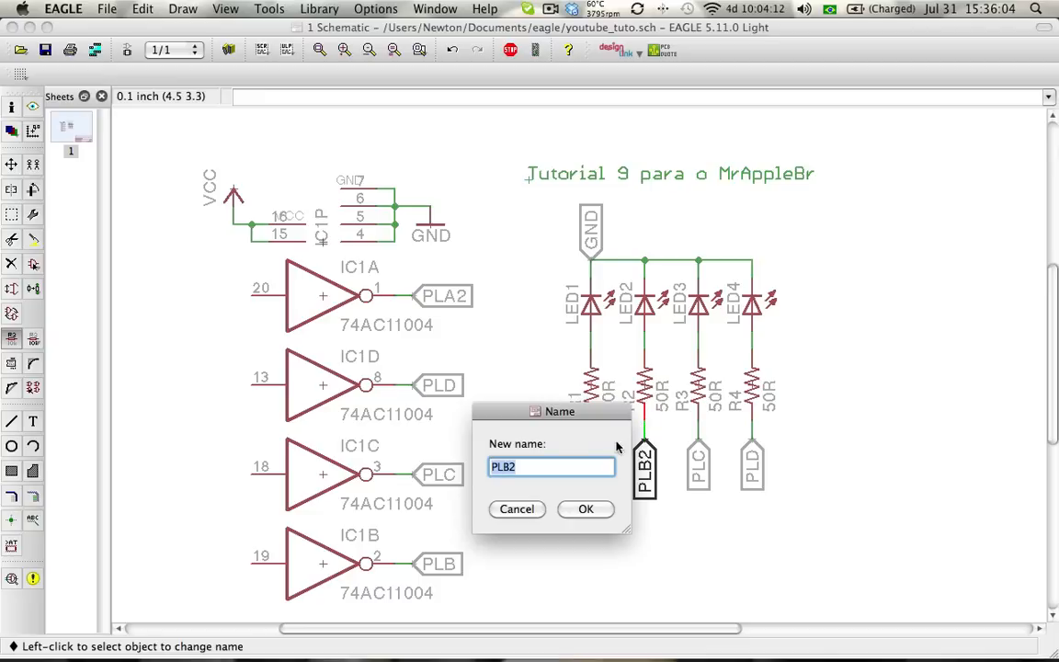
pyautogui.click(585, 508)
pyautogui.click(644, 436)
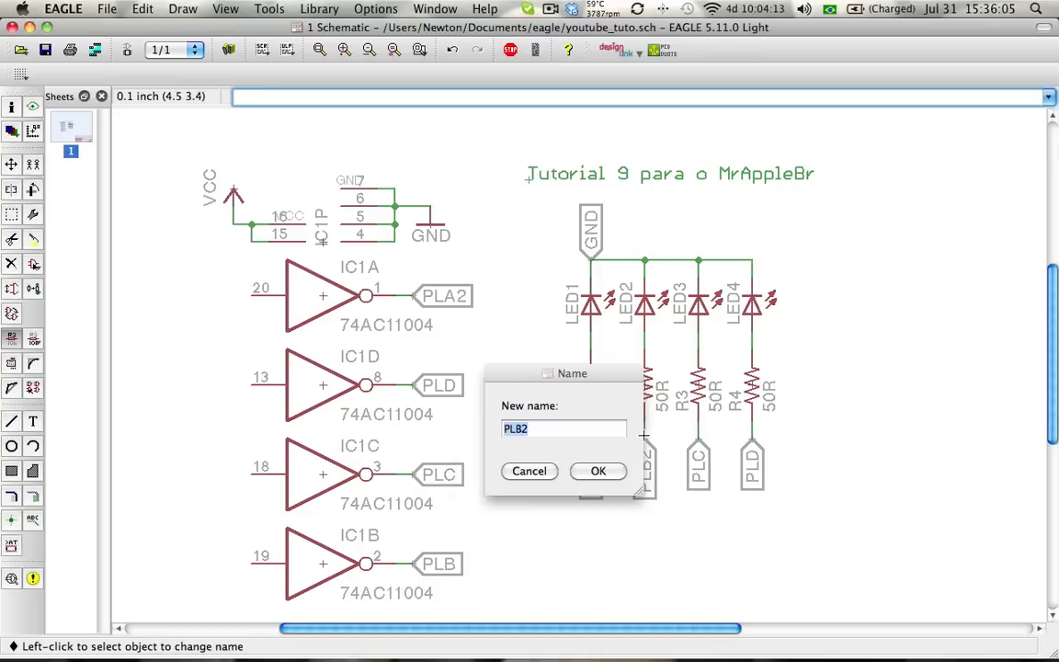
pyautogui.click(535, 471)
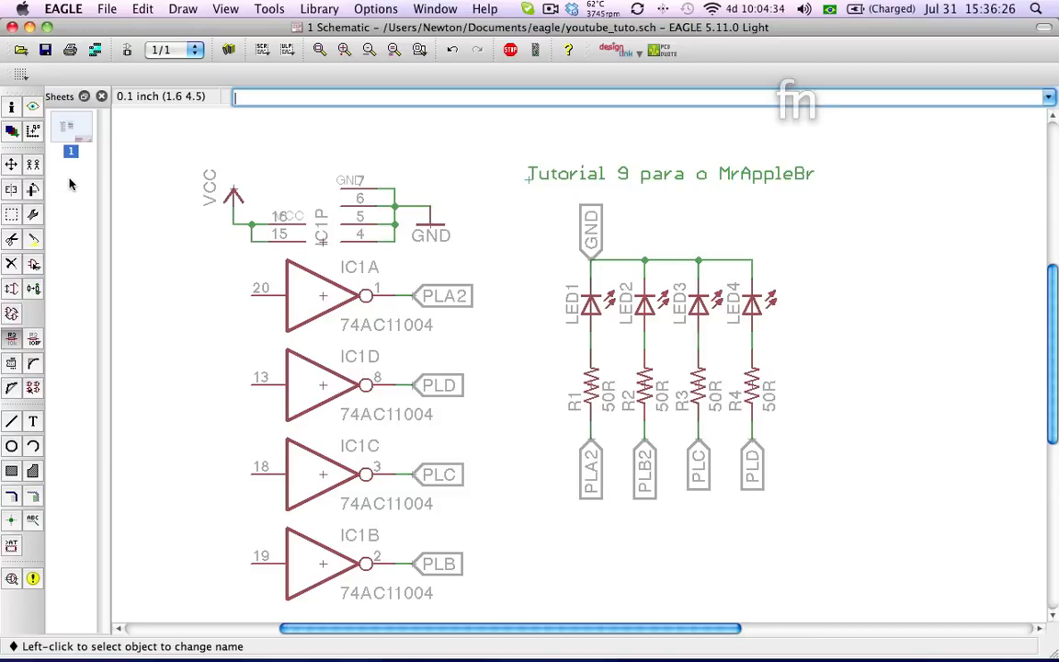
# - View the help page for the Name command, close it, and open the help page for the Move command
pyautogui.press('F1')
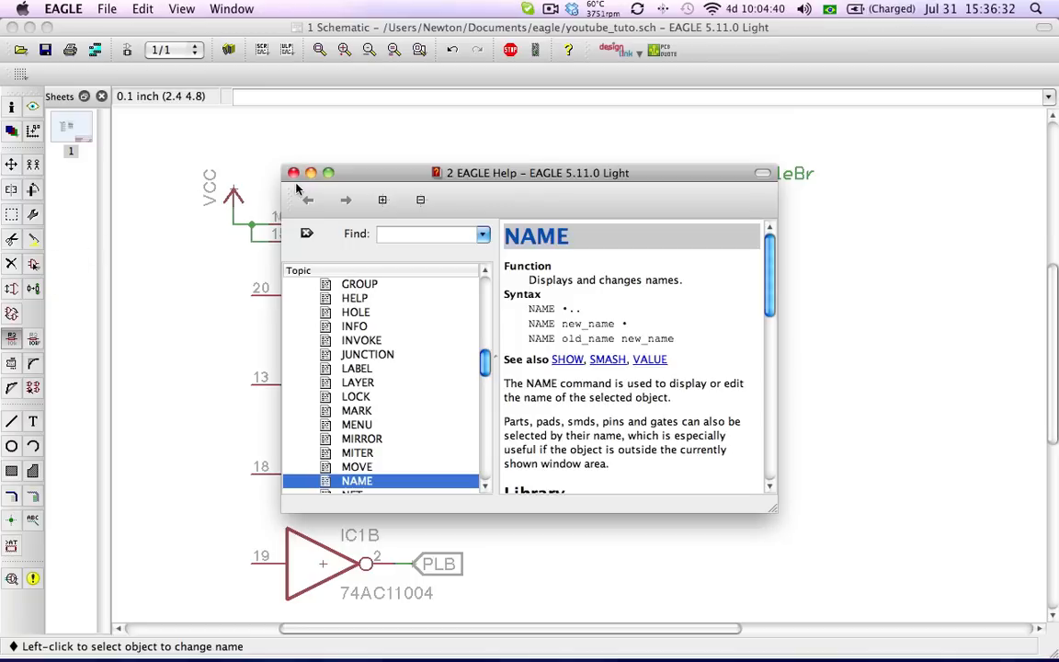
pyautogui.click(293, 173)
pyautogui.click(11, 164)
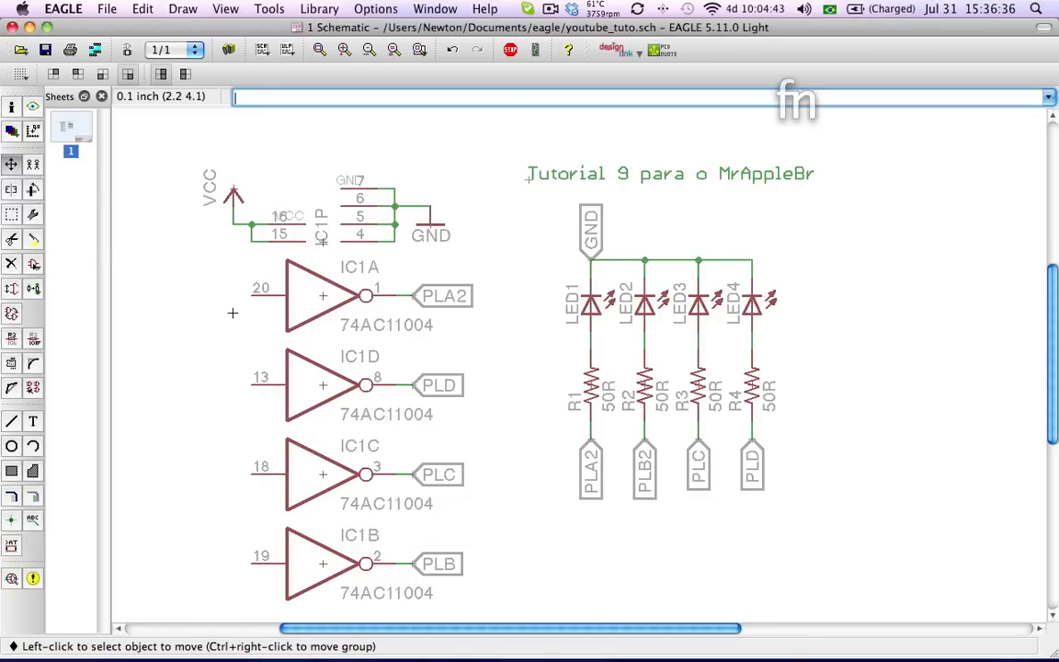
pyautogui.press('F1')
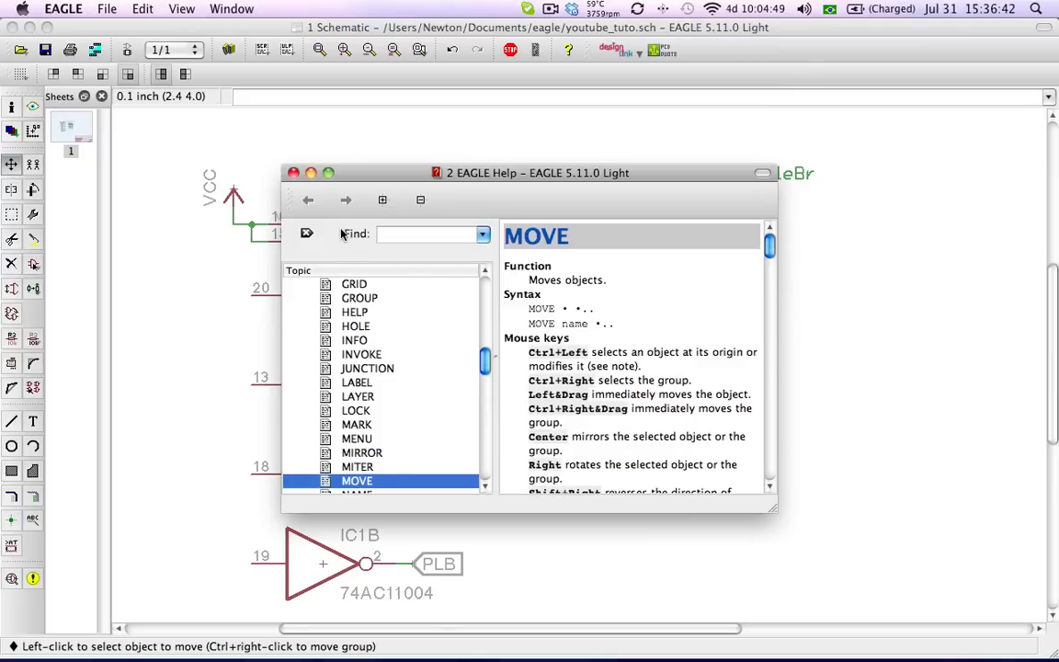
# - Read through the Move command's help page, including its sections on moving wires, moving groups and hints for schematics
pyautogui.scroll(-10, 551, 285)
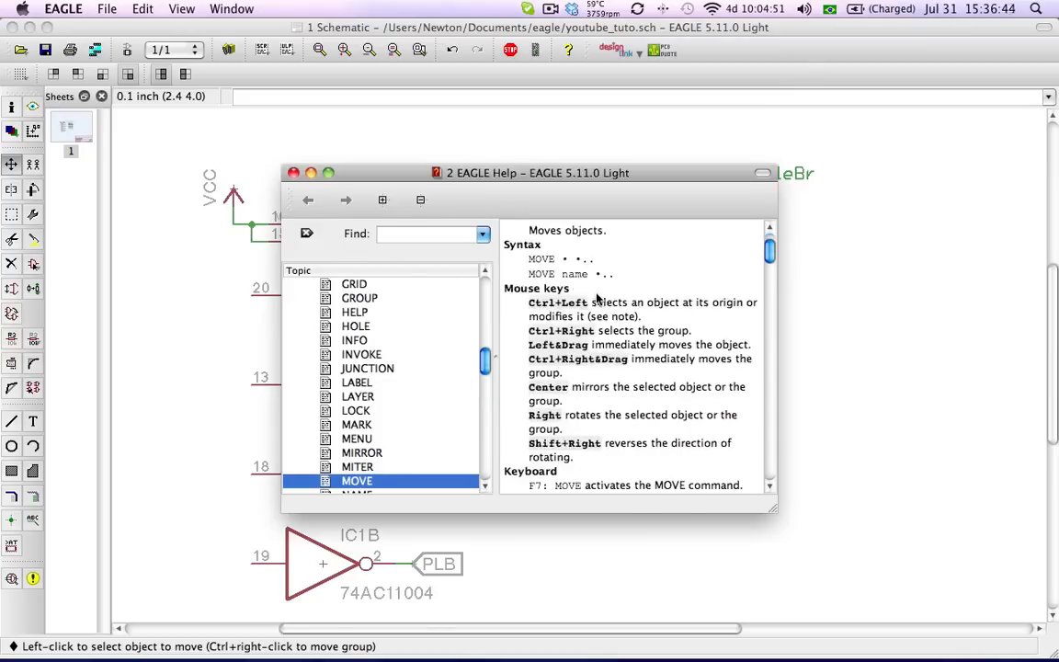
pyautogui.scroll(-3, 598, 294)
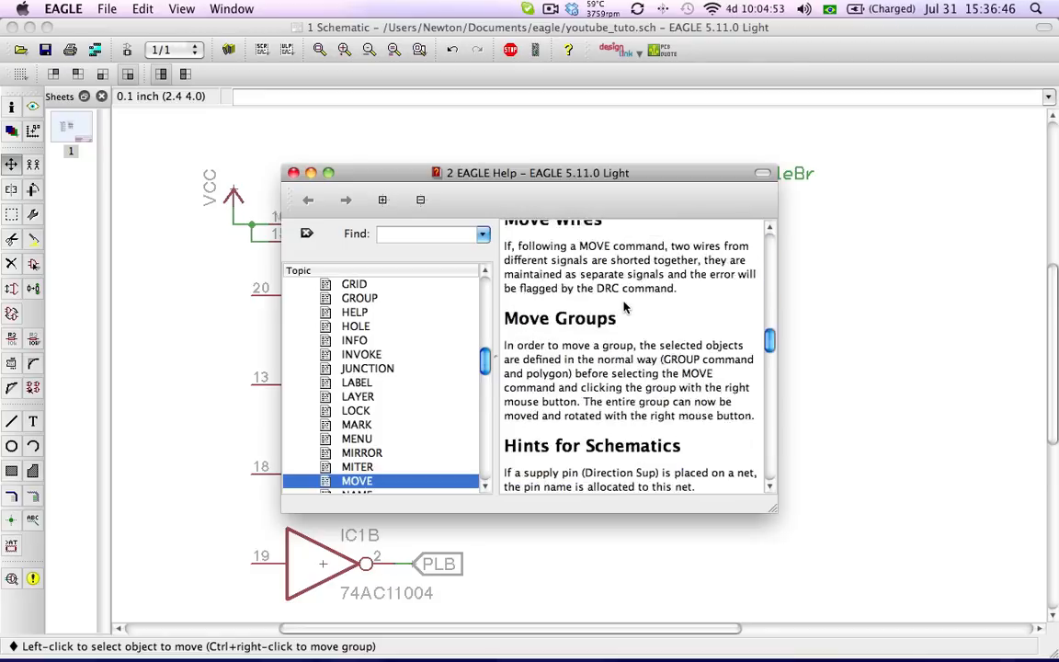
pyautogui.scroll(-5, 625, 306)
pyautogui.scroll(-3, 630, 312)
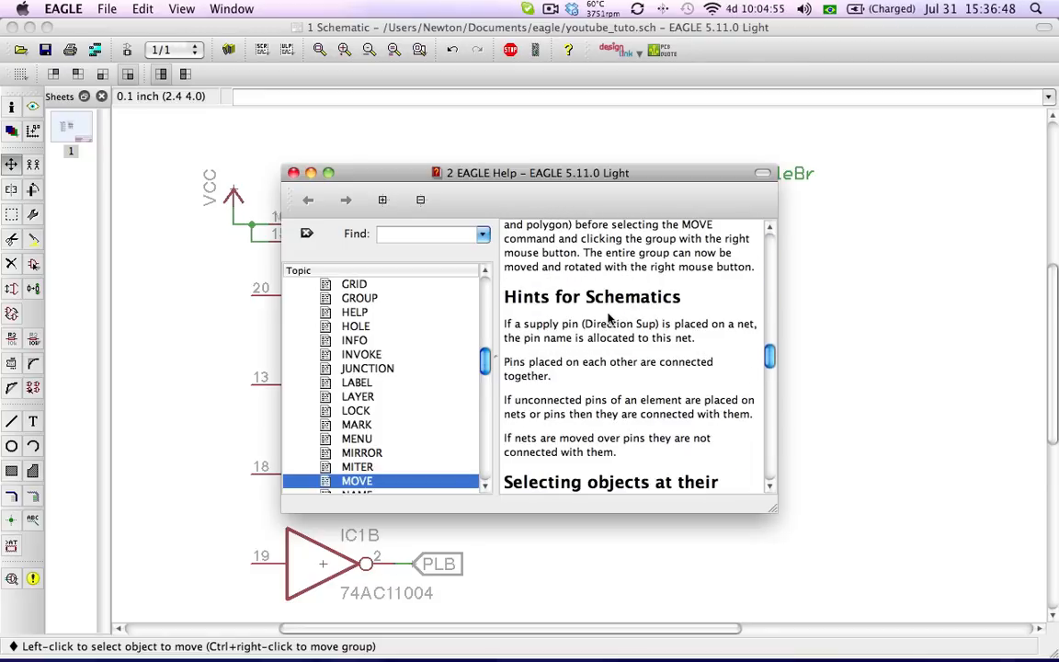
pyautogui.scroll(-3, 592, 325)
pyautogui.scroll(20, 595, 327)
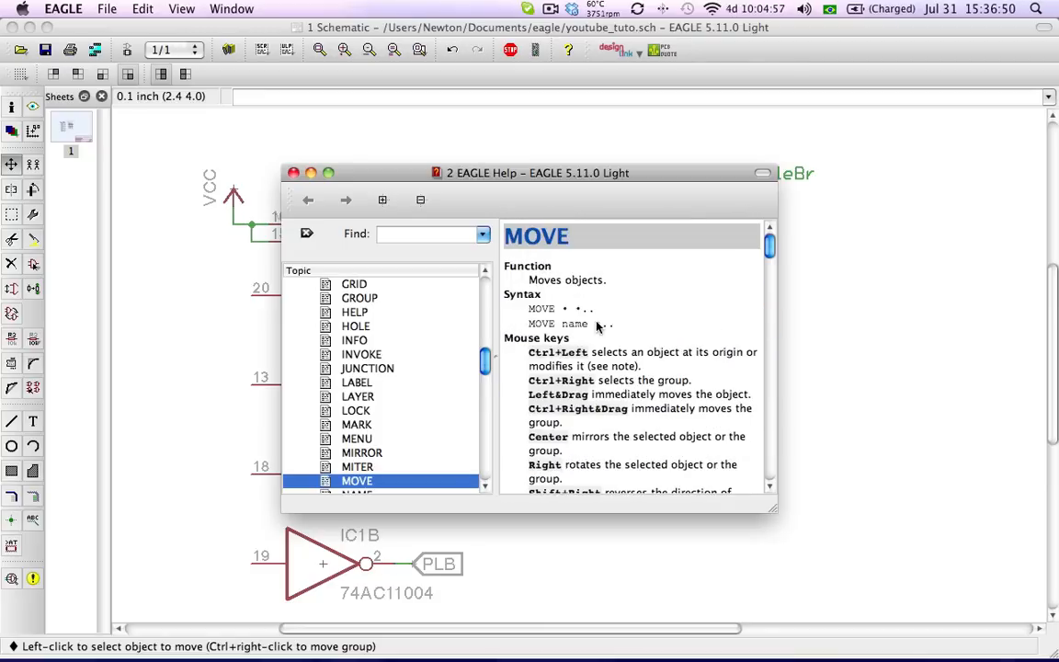
pyautogui.scroll(3, 400, 308)
# - Look through the list of editor command topics in the help and close the help window
pyautogui.scroll(-10, 398, 309)
pyautogui.scroll(20, 398, 309)
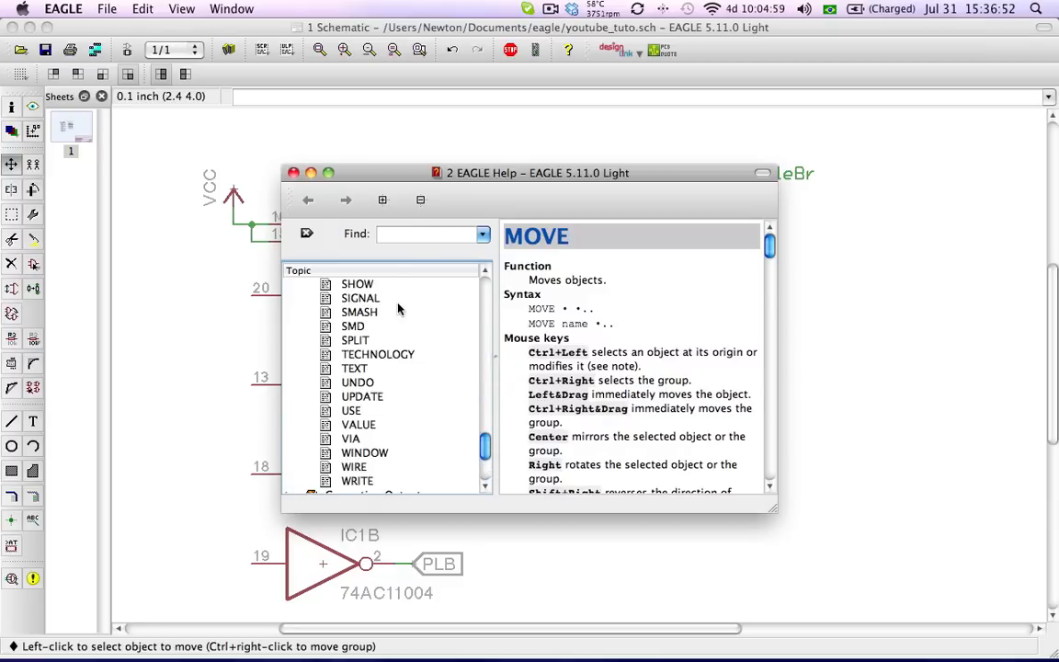
pyautogui.click(406, 235)
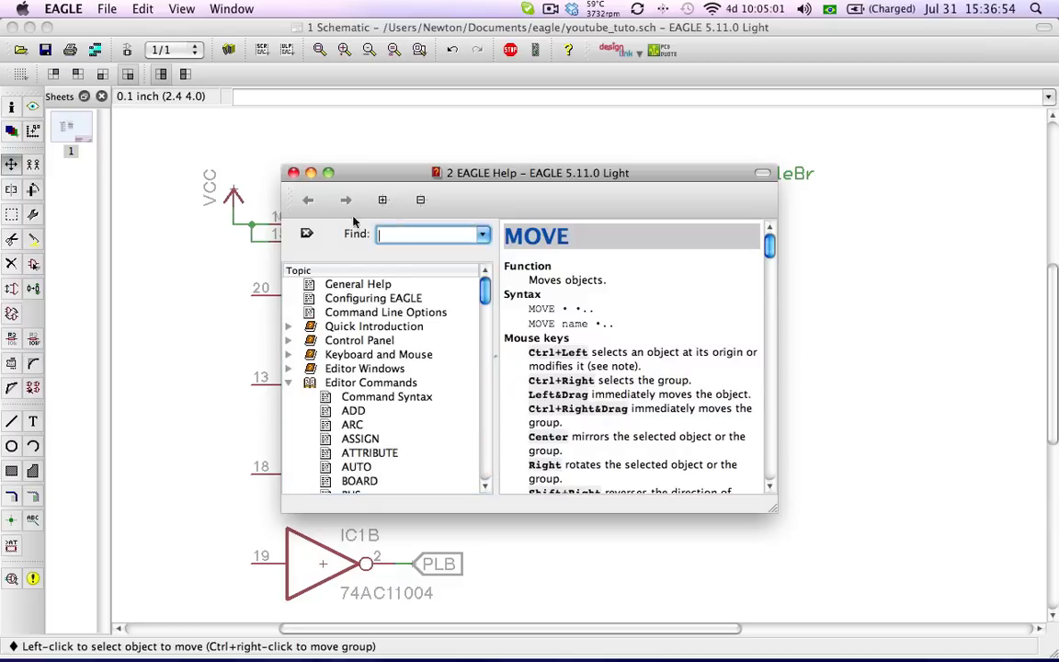
pyautogui.click(295, 173)
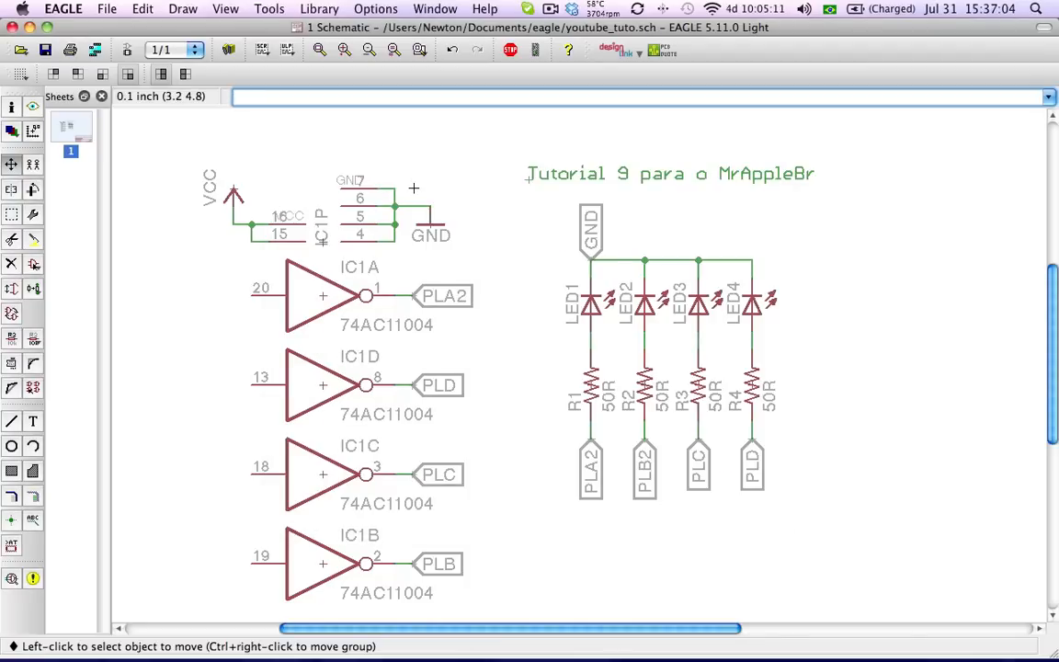
pyautogui.click(549, 8)
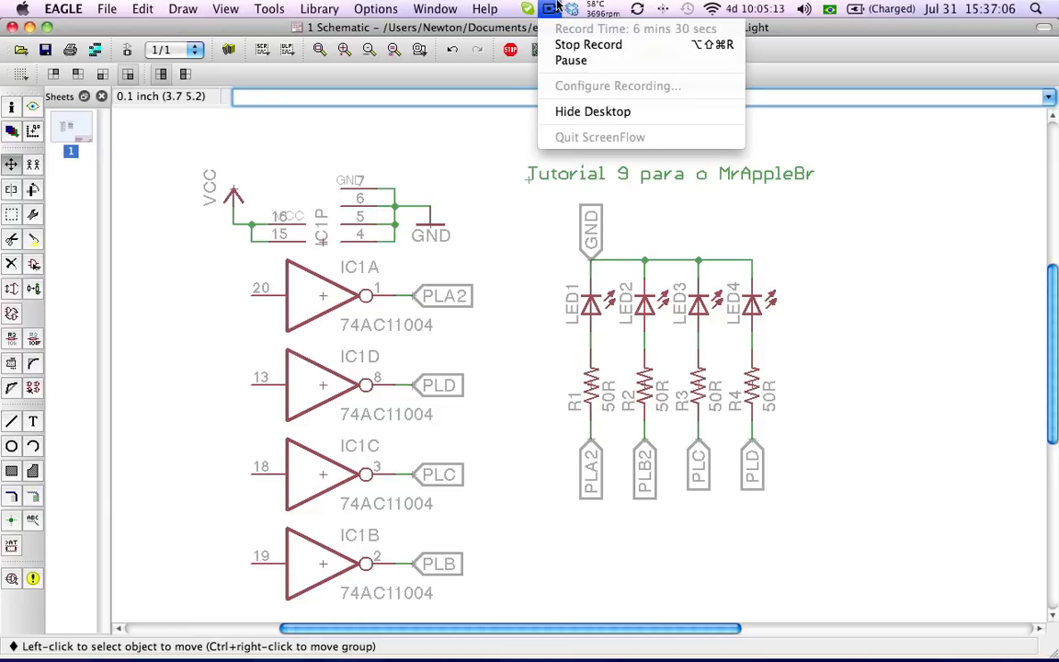